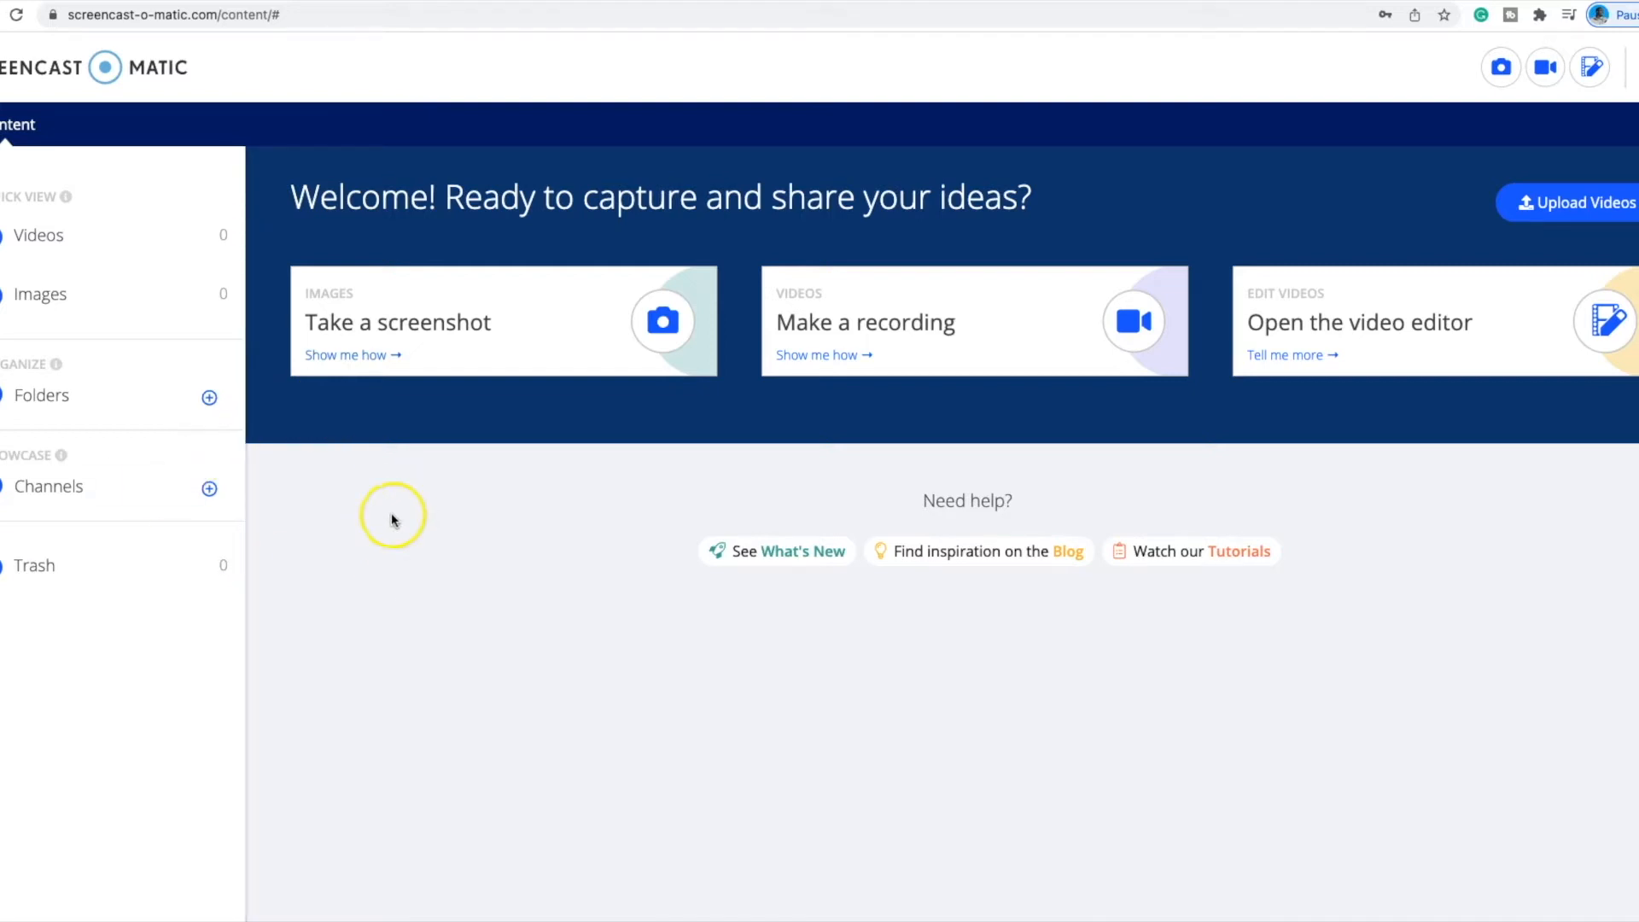
# - Minimize the browser window, launch QuickTime Player and dismiss its file chooser
pyautogui.press('super+m')
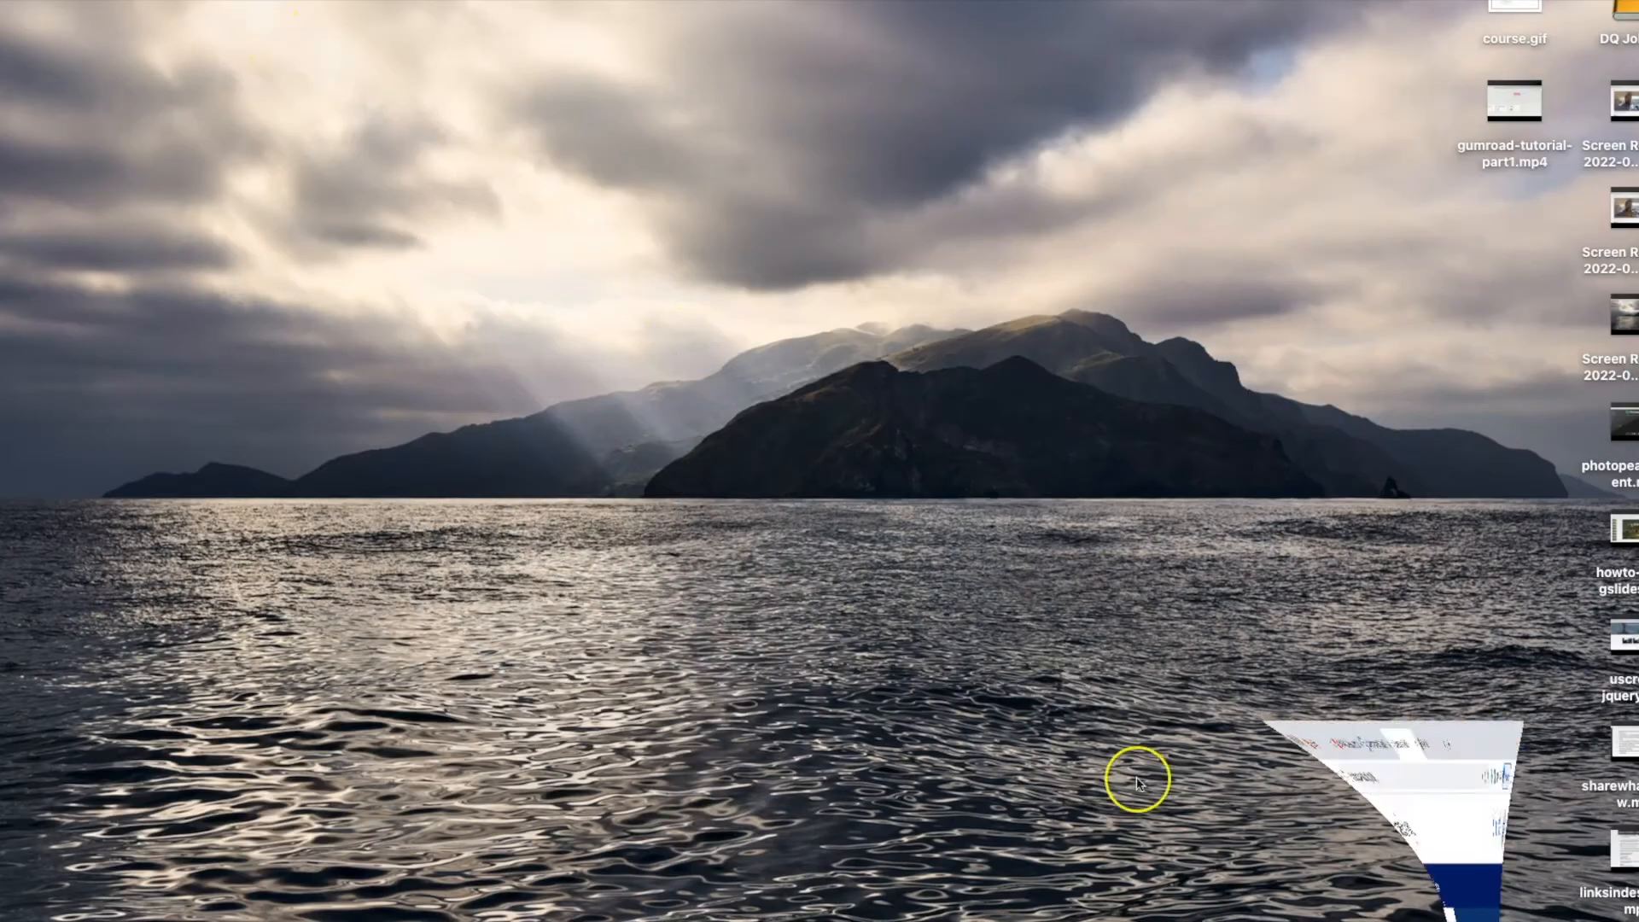
pyautogui.moveTo(1370, 911)
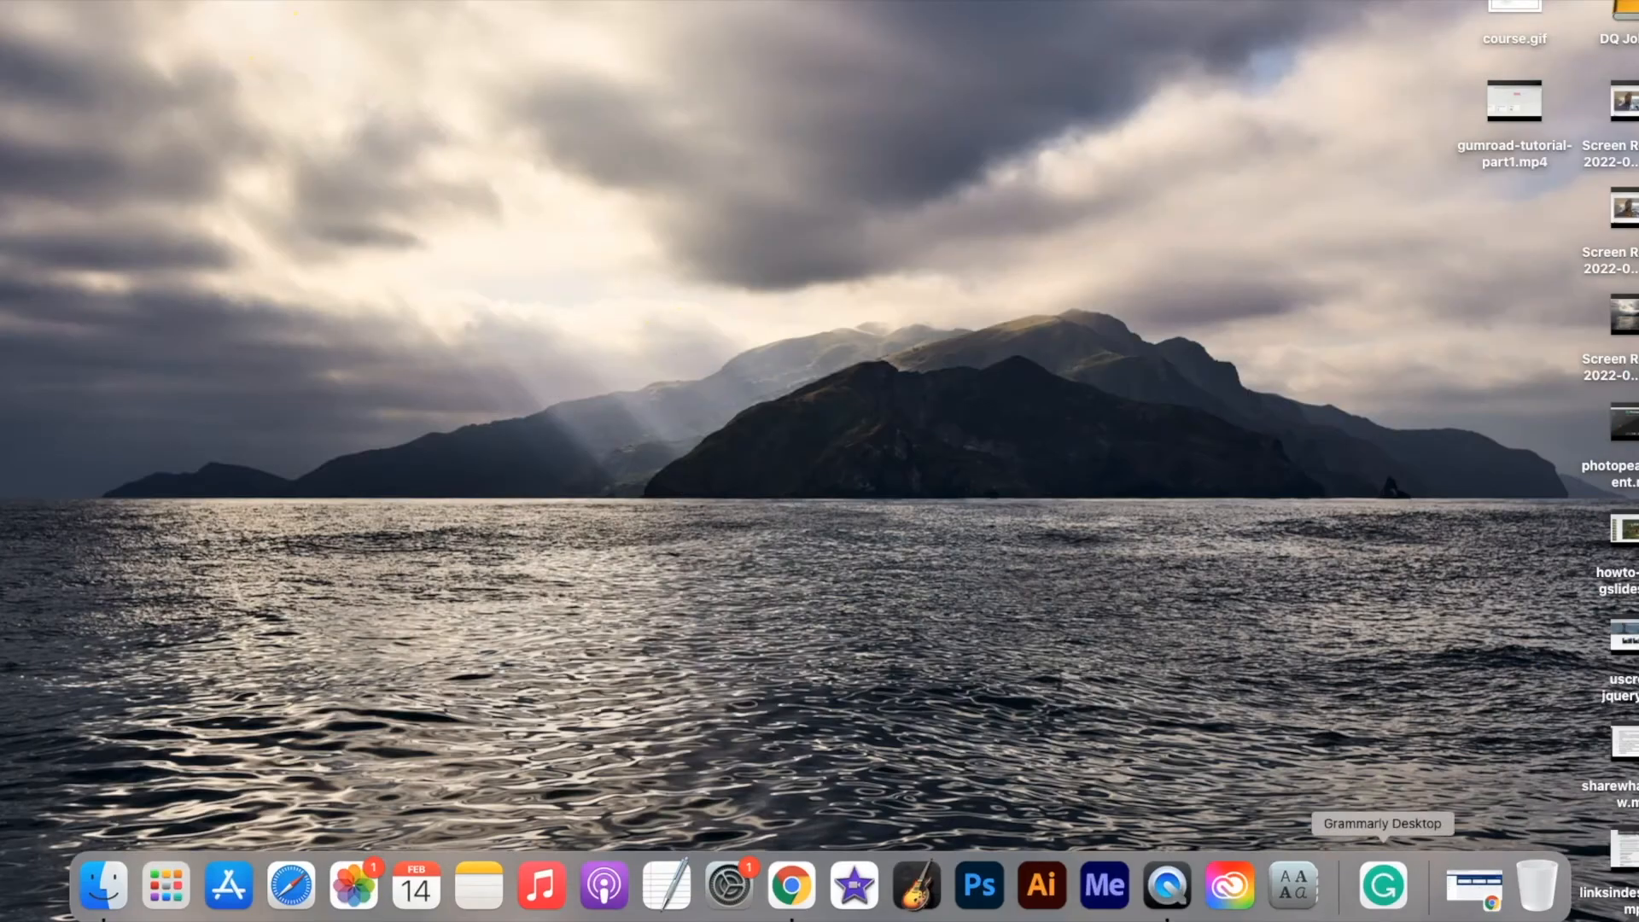
pyautogui.click(1160, 891)
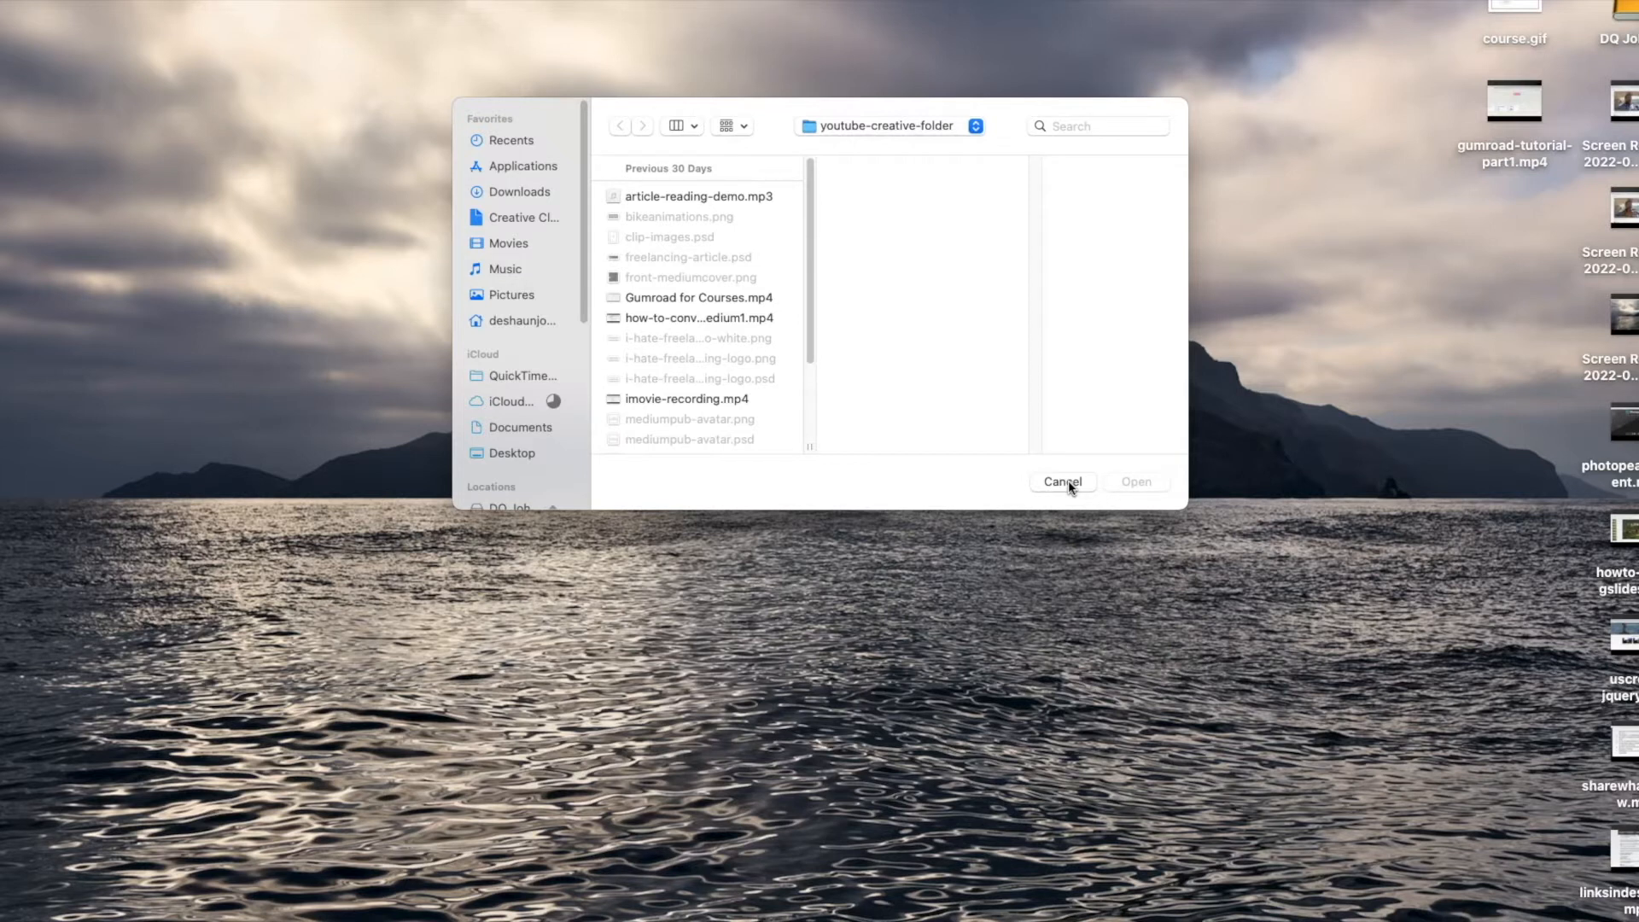
pyautogui.click(1068, 480)
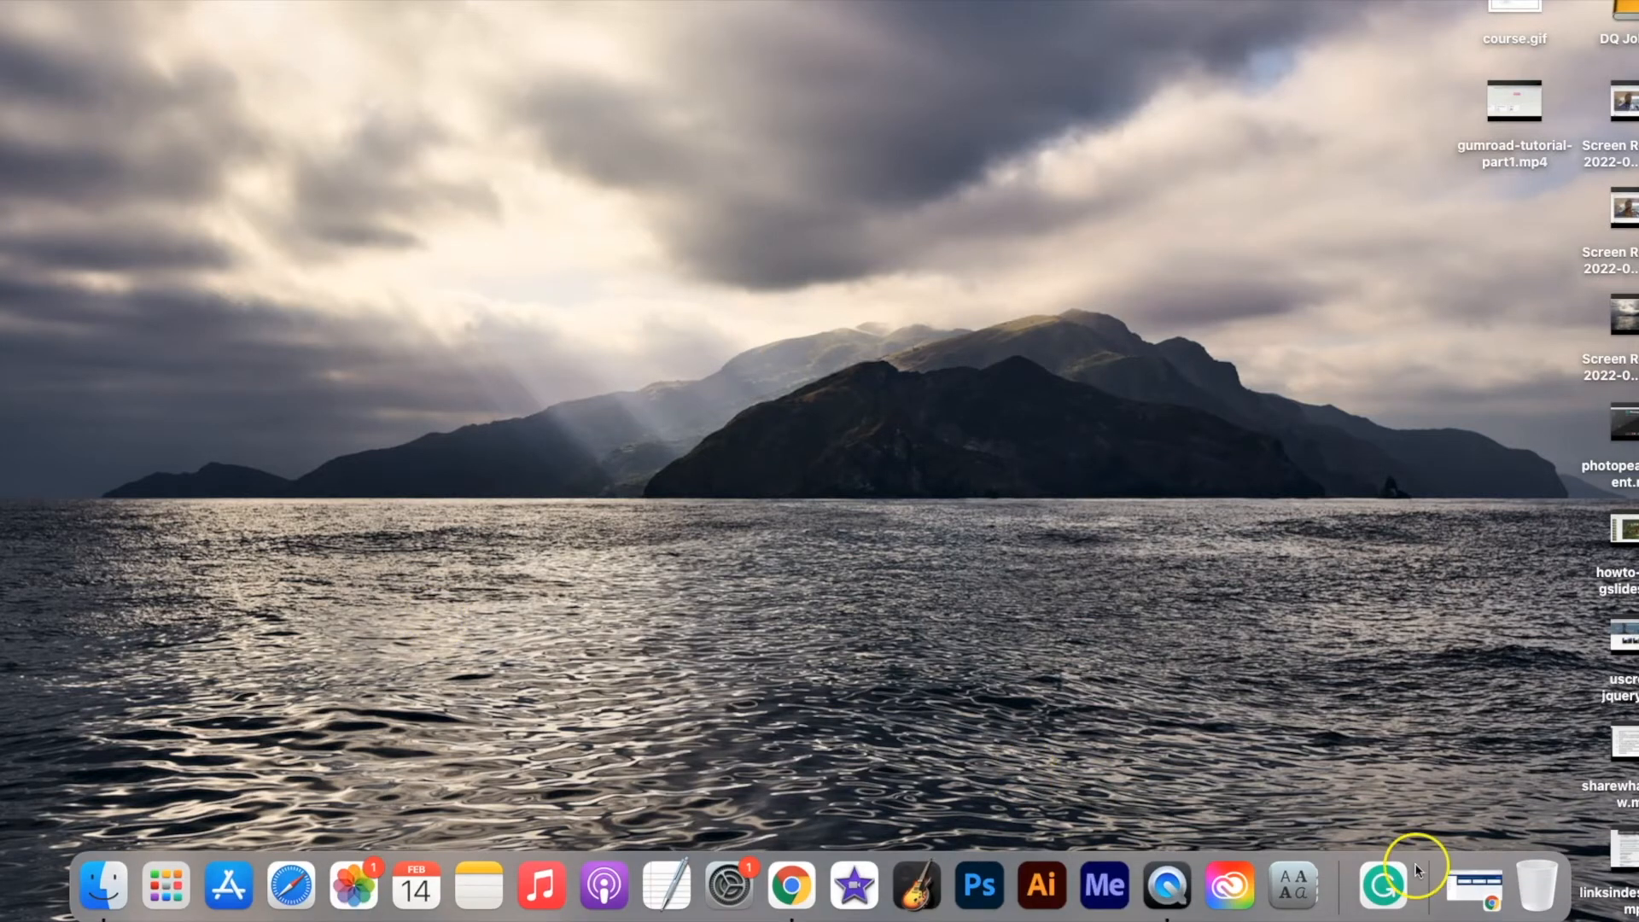
# - Restore the browser and play a short stretch of the YouTube video about writers becoming YouTubers, raising the system volume, and pause it
pyautogui.click(1489, 888)
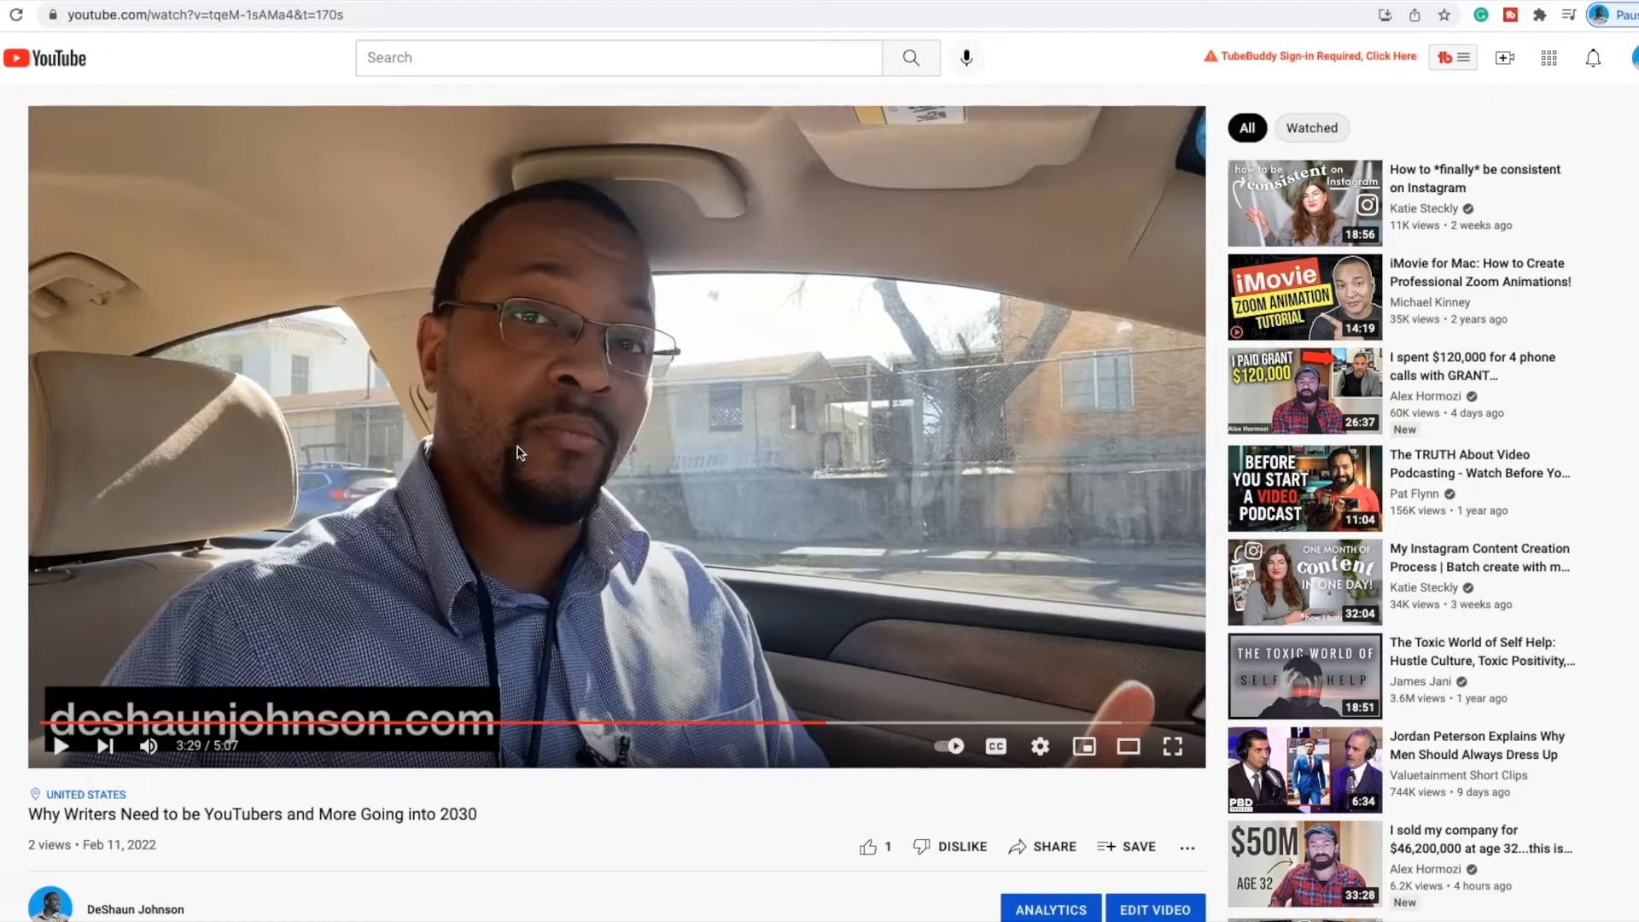
pyautogui.click(61, 747)
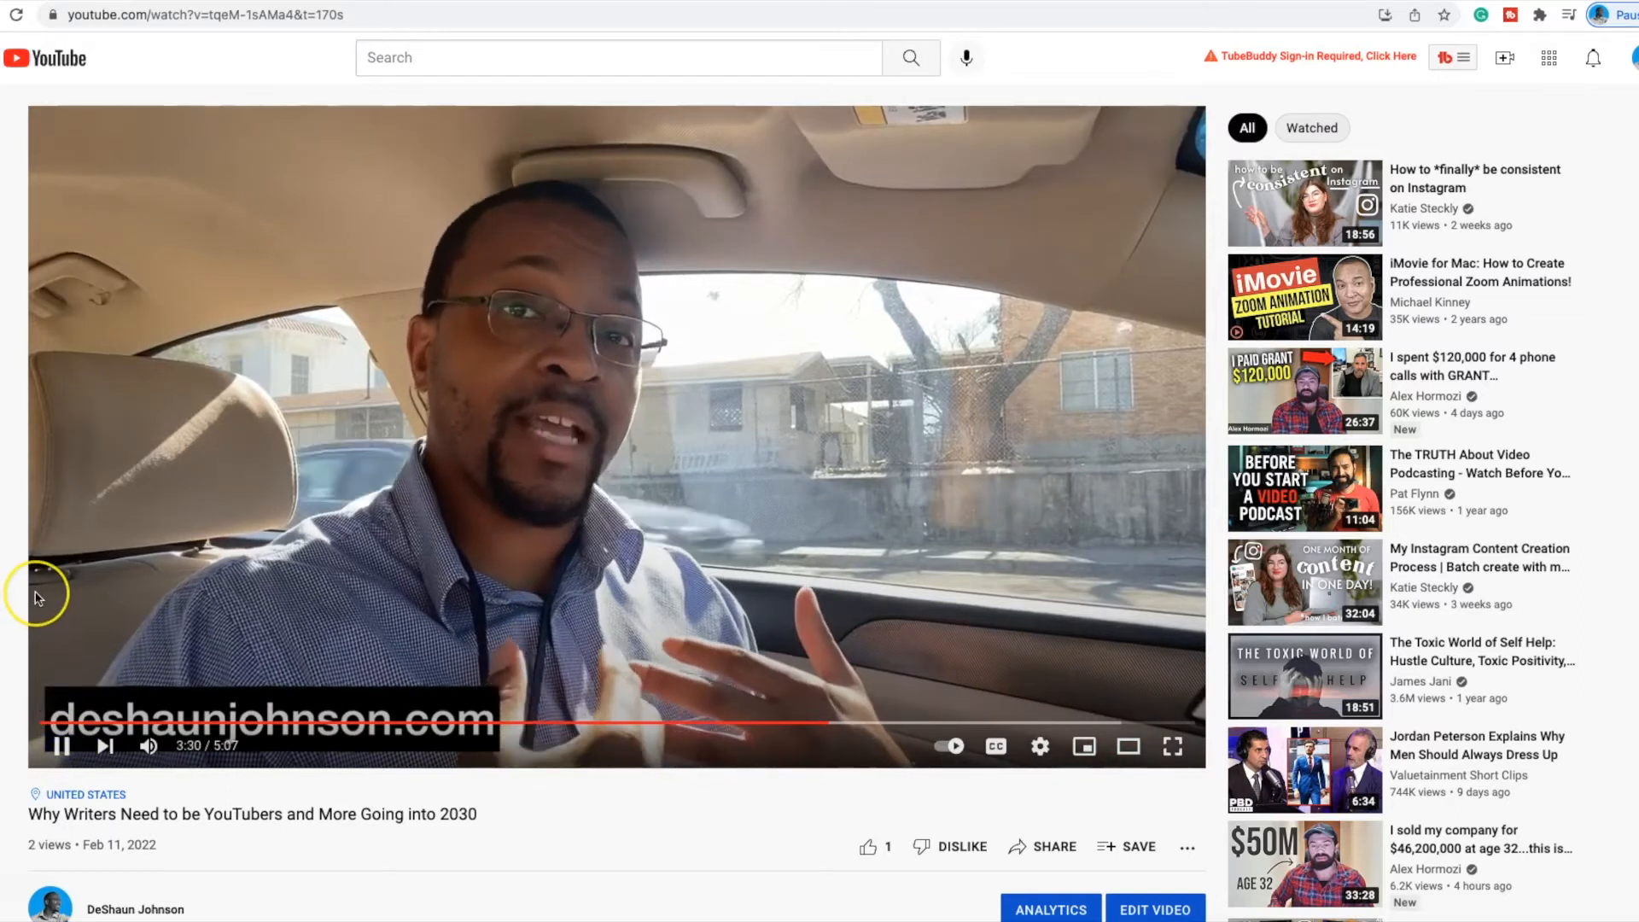
pyautogui.press('F12')
pyautogui.press('F12')
pyautogui.press('F12')
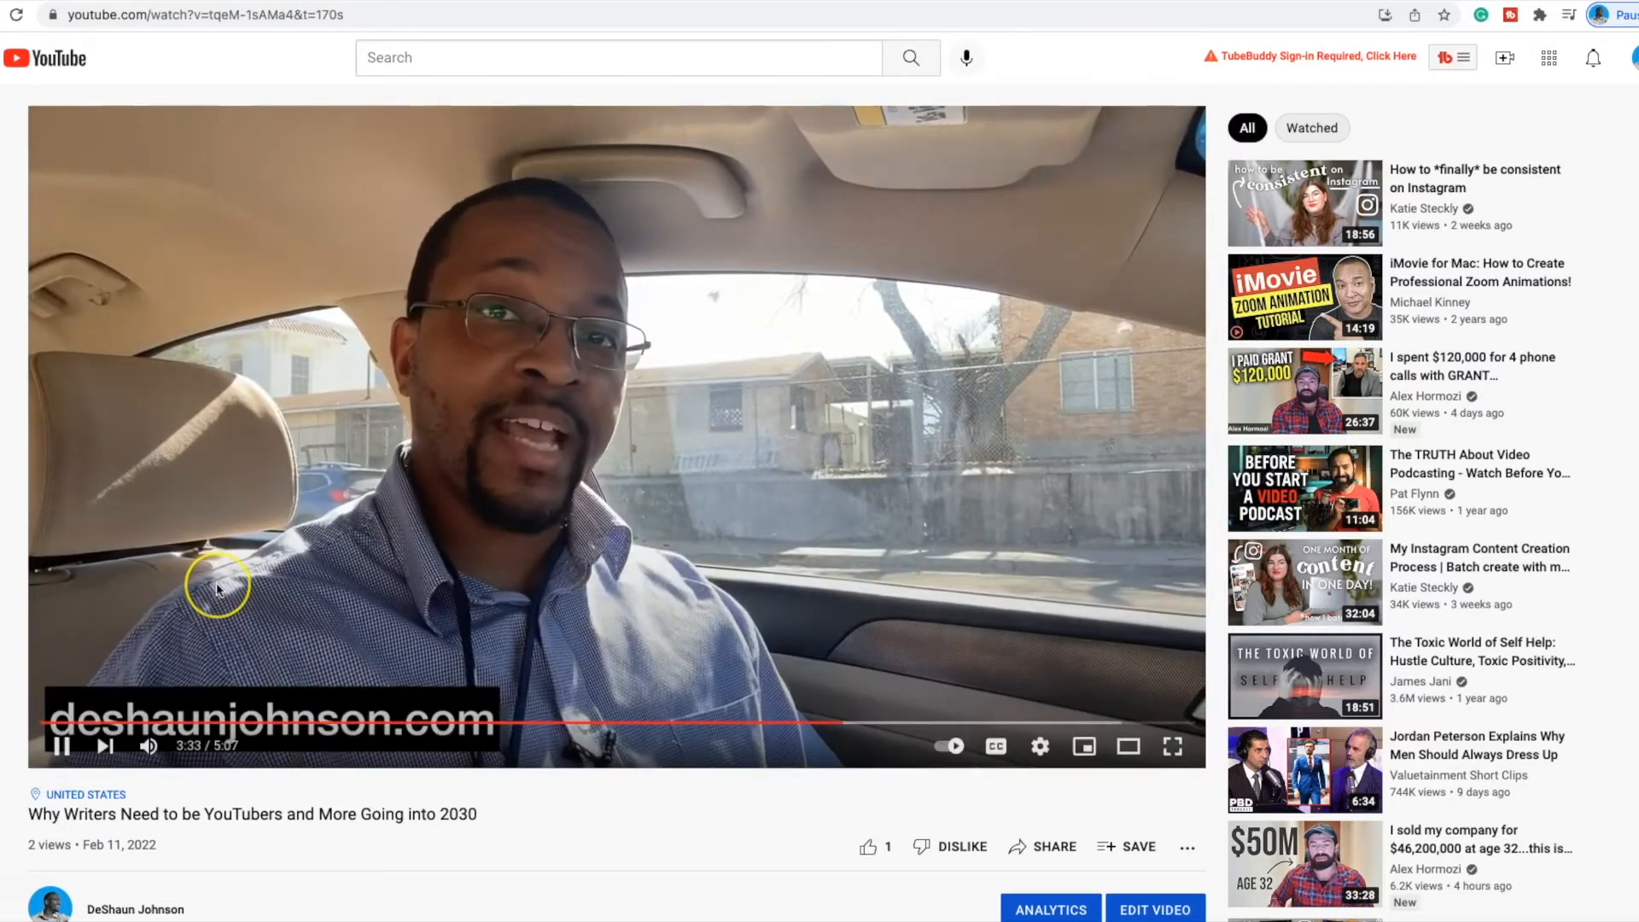
pyautogui.click(61, 747)
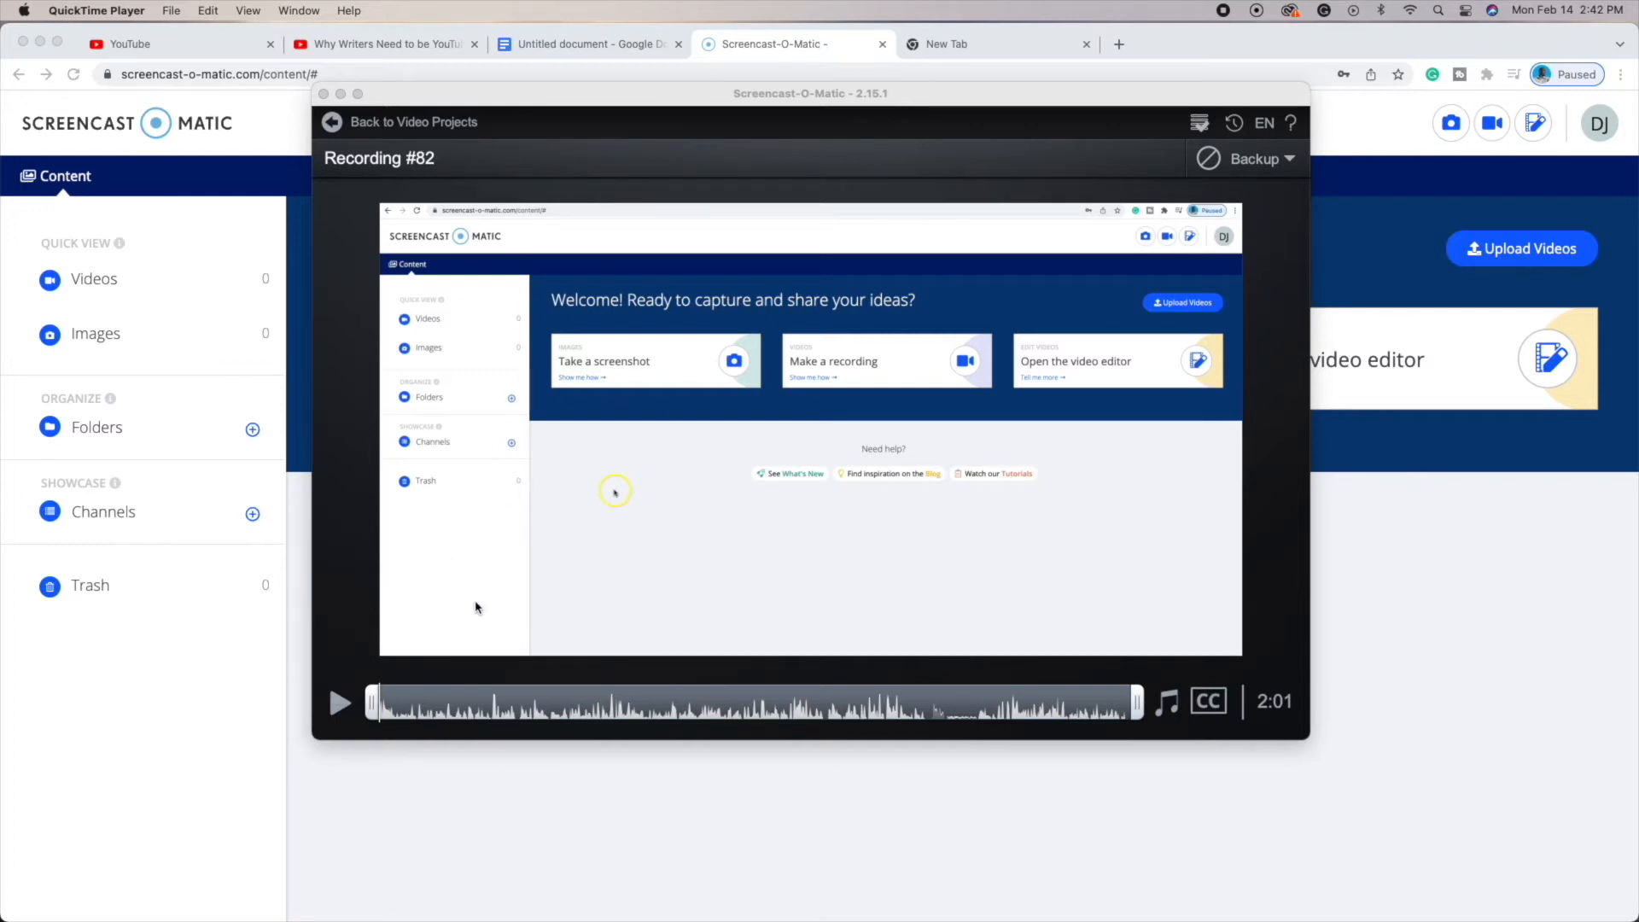
# - Play back Recording #82 in Screencast-O-Matic while adjusting the system volume to check its captured sound
pyautogui.press('XF86AudioRaiseVolume')
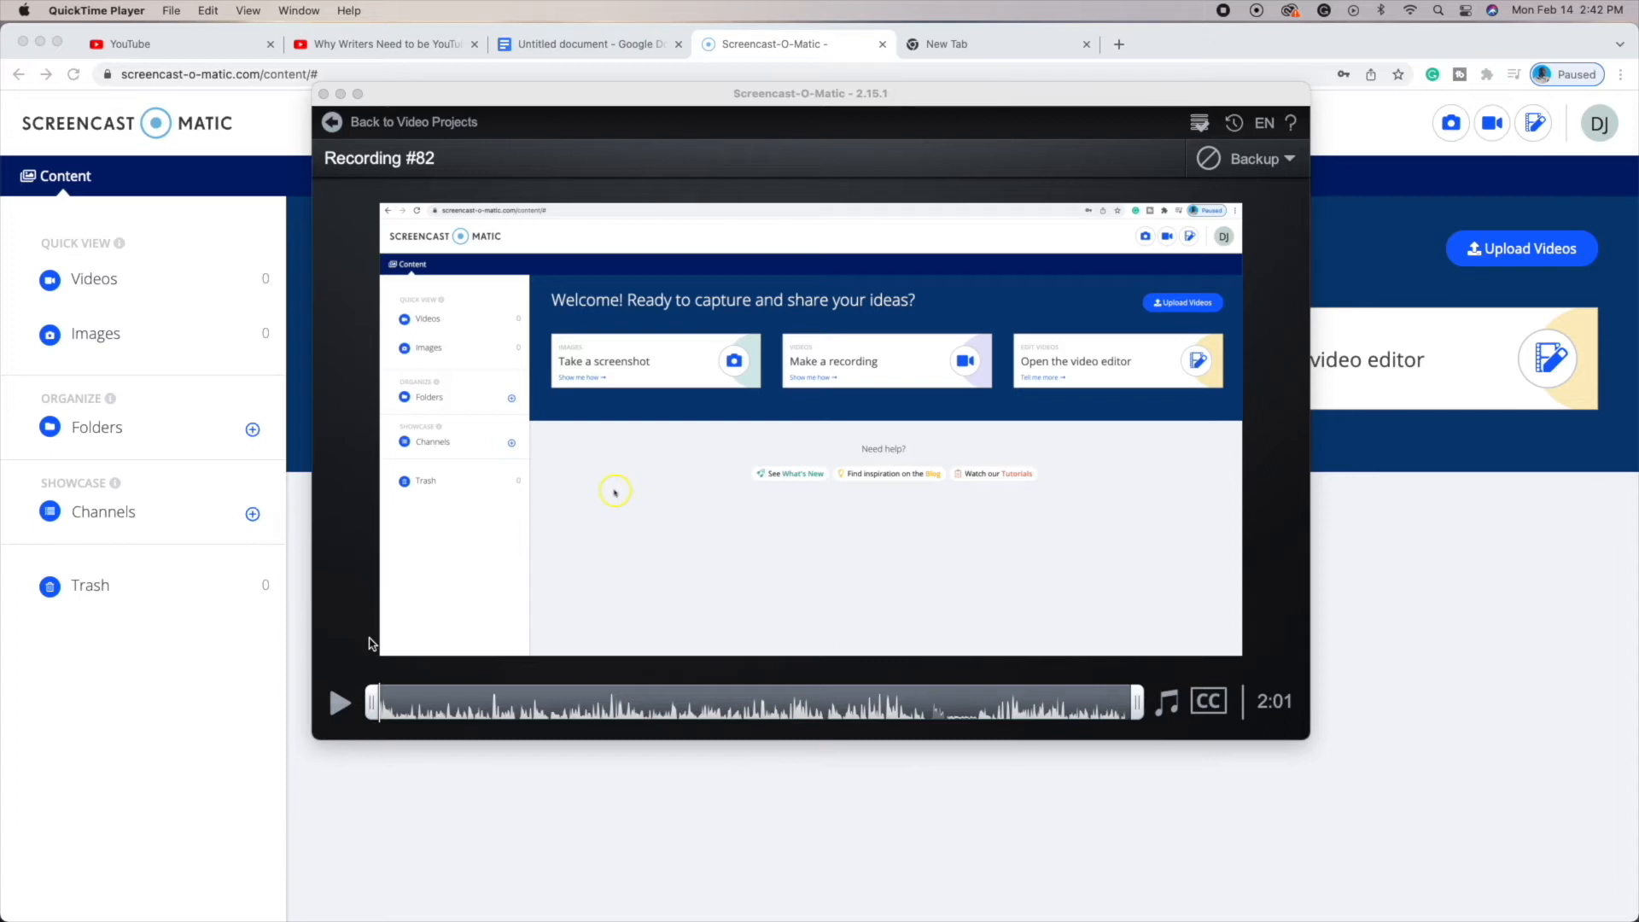
pyautogui.click(339, 704)
pyautogui.click(339, 702)
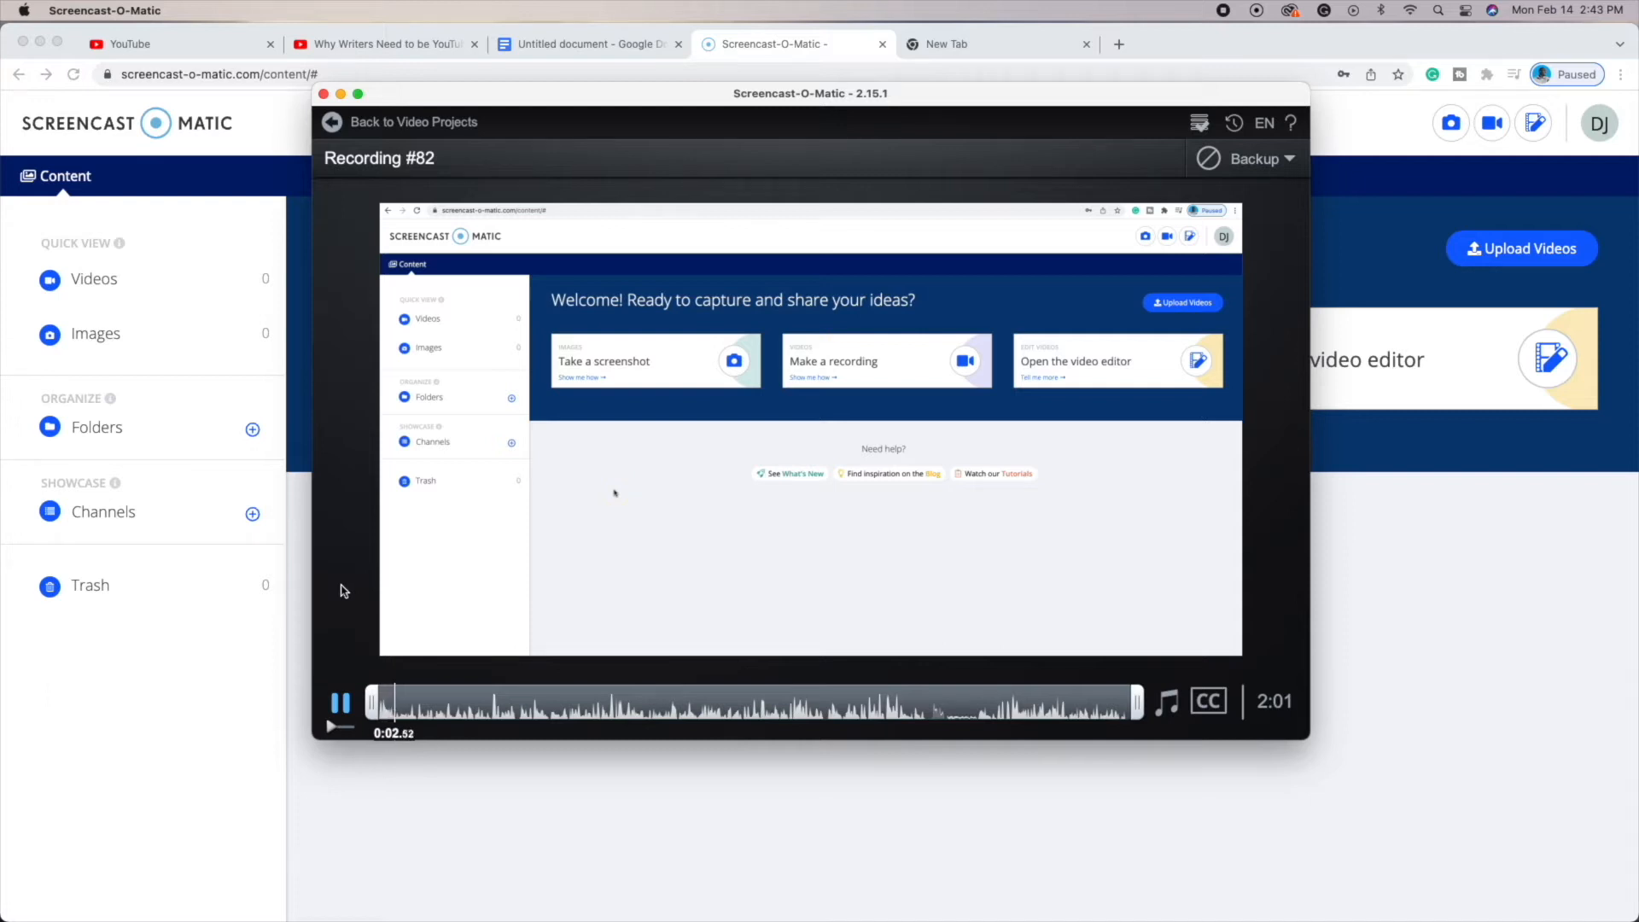
pyautogui.press('XF86AudioRaiseVolume')
pyautogui.press('XF86AudioLowerVolume')
pyautogui.press('XF86AudioLowerVolume')
pyautogui.press('XF86AudioLowerVolume')
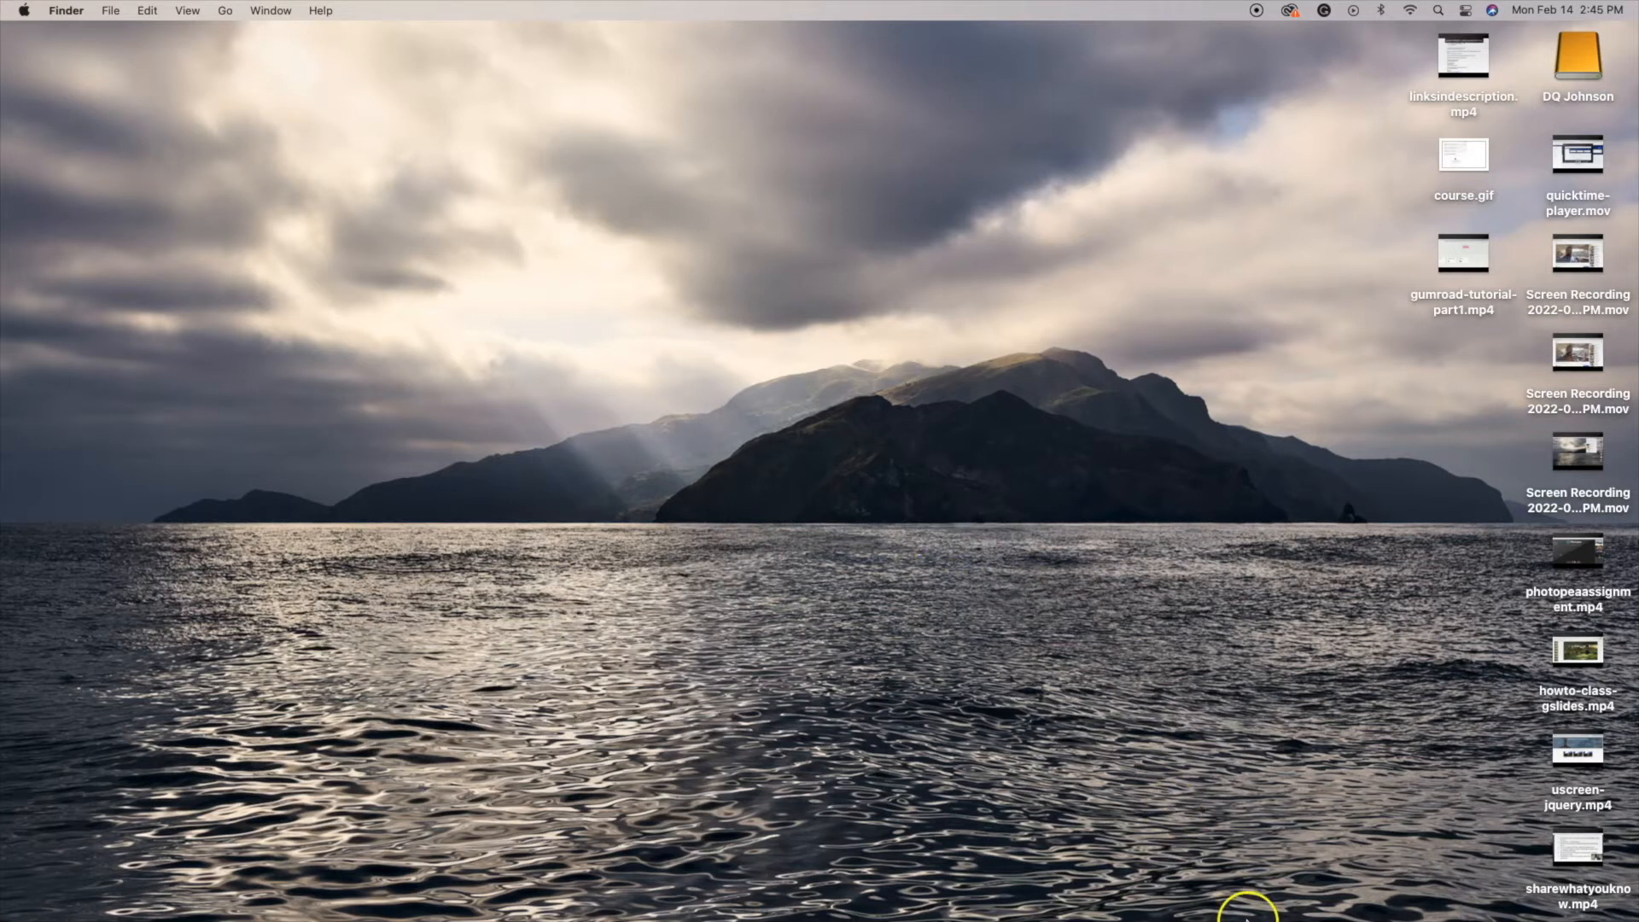
# - Switch to QuickTime Player, dismiss the file chooser, and set up a new screen recording with the microphone set to None
pyautogui.moveTo(1246, 913)
pyautogui.click(1083, 883)
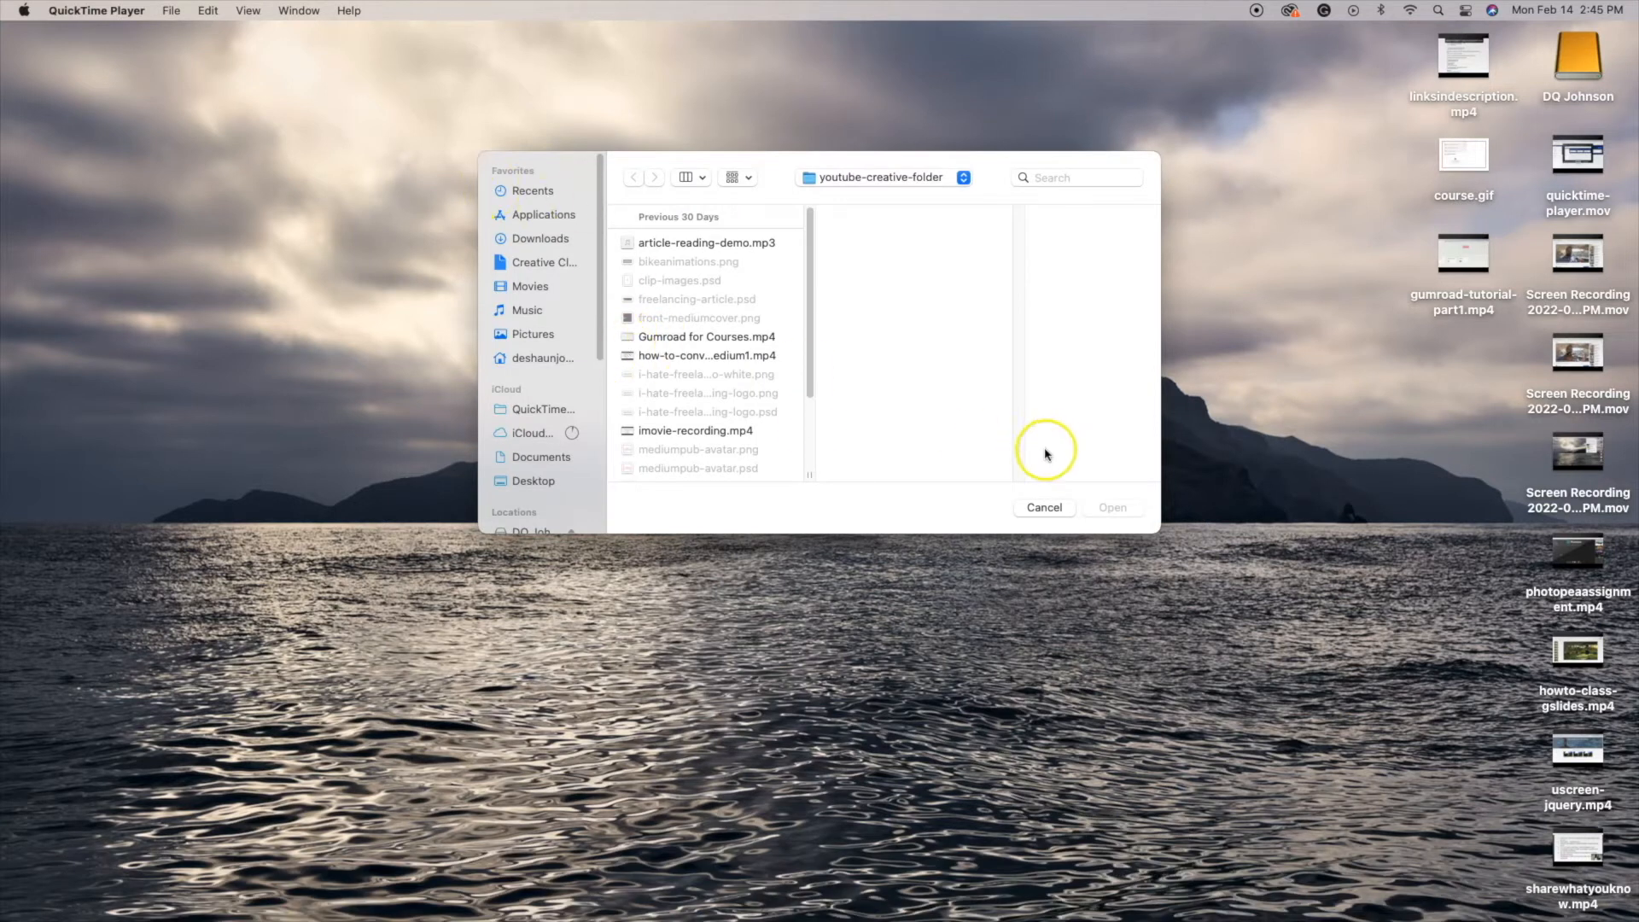
pyautogui.click(1046, 507)
pyautogui.click(173, 10)
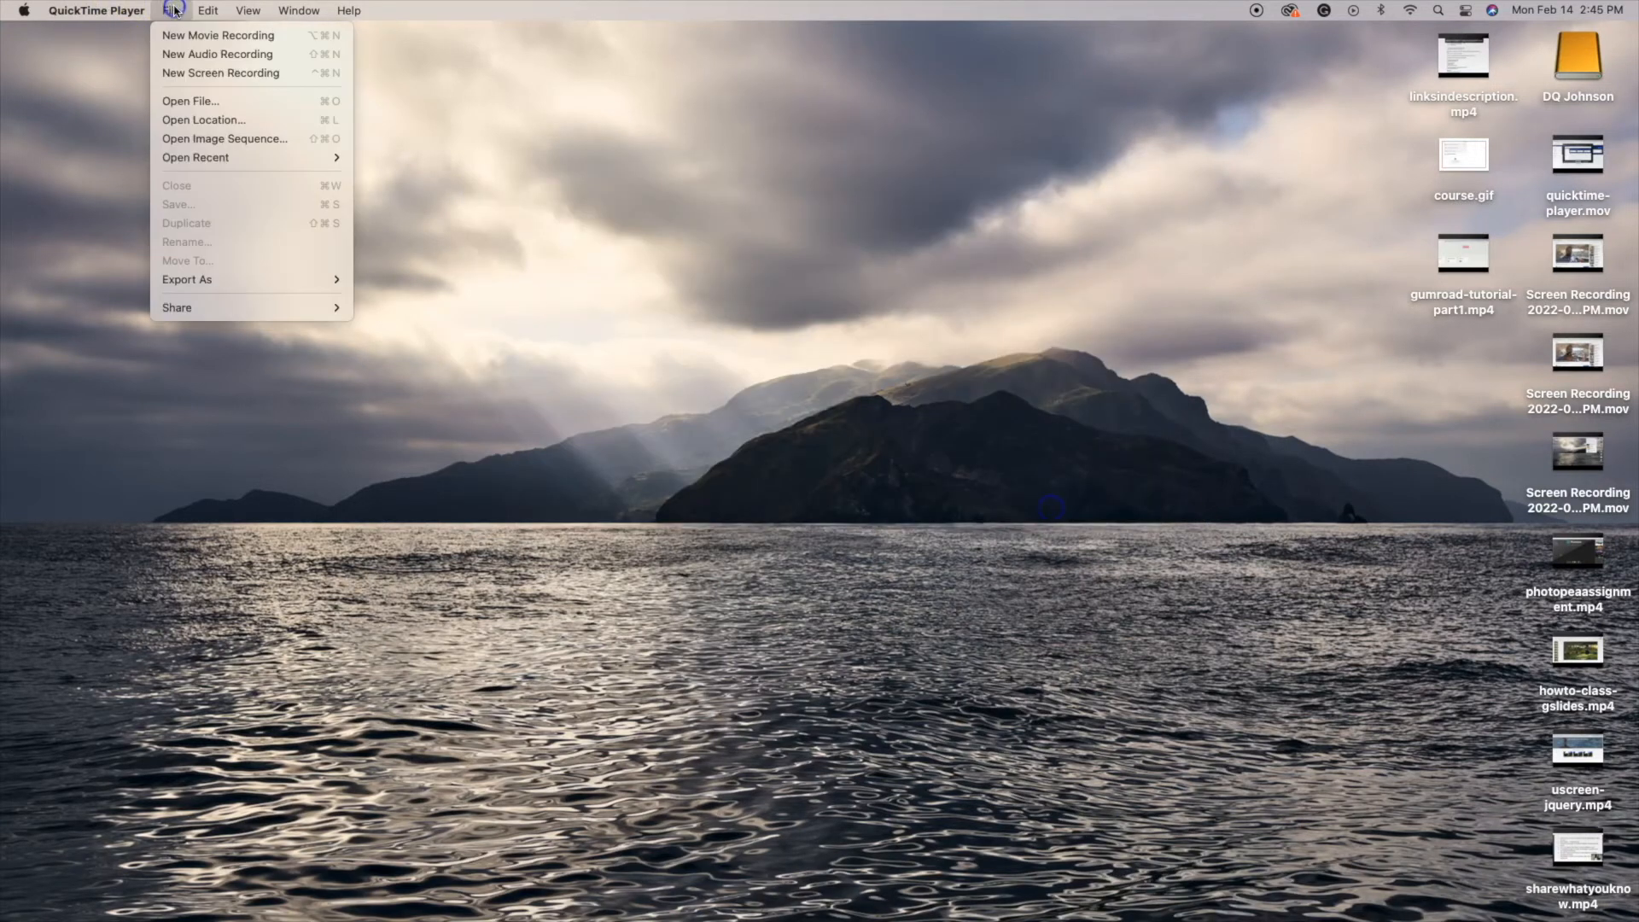
pyautogui.click(204, 74)
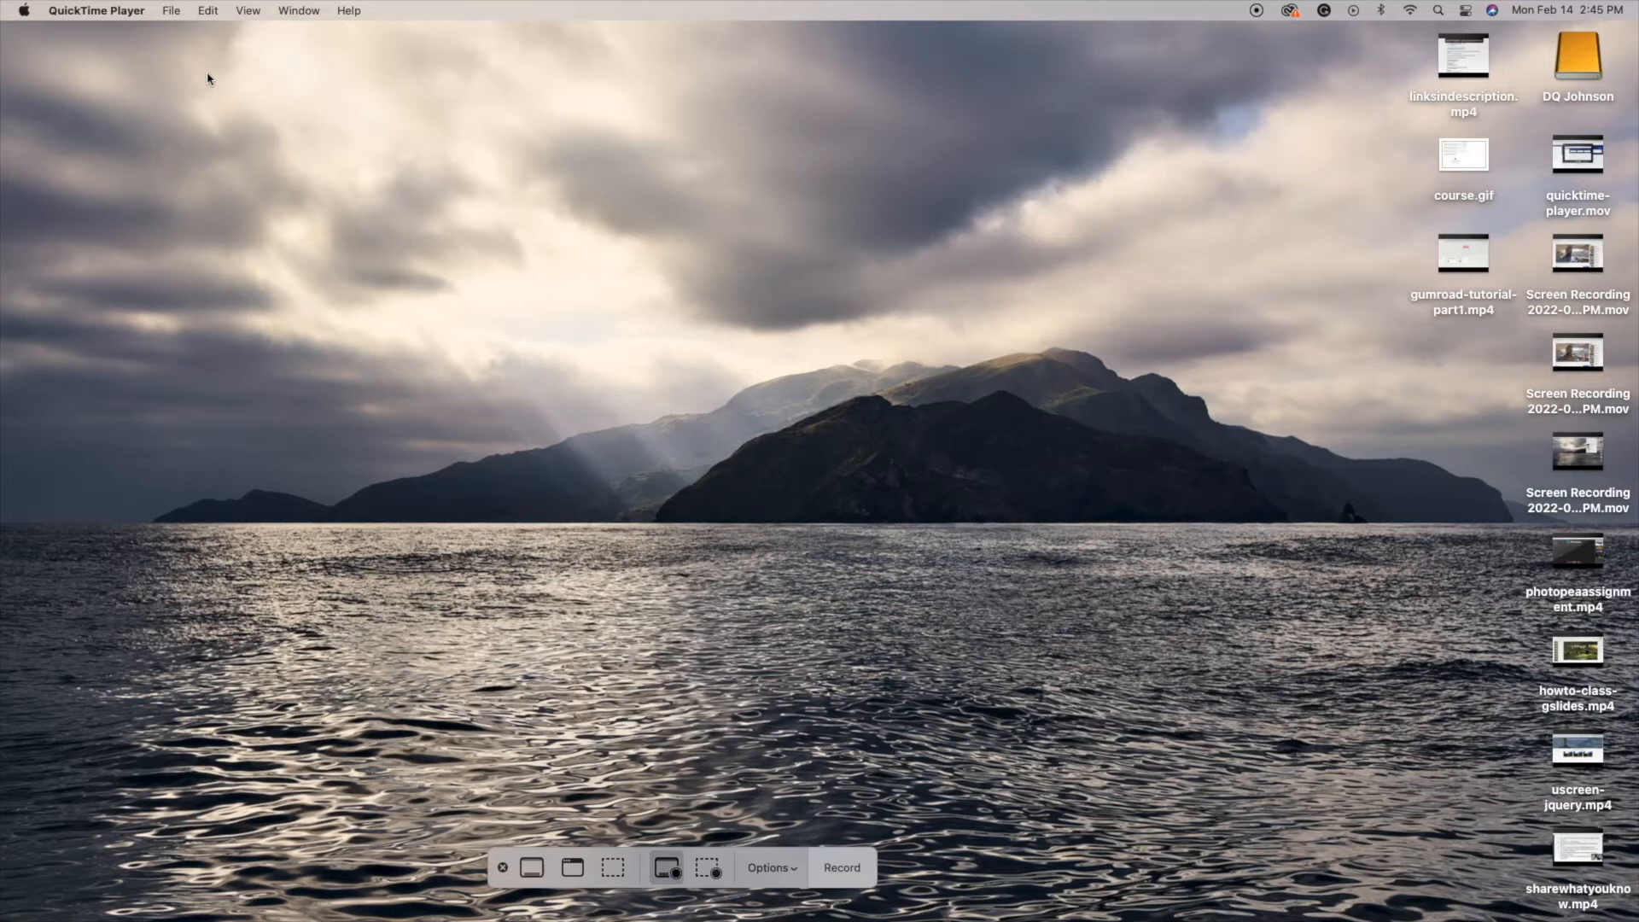
pyautogui.click(784, 868)
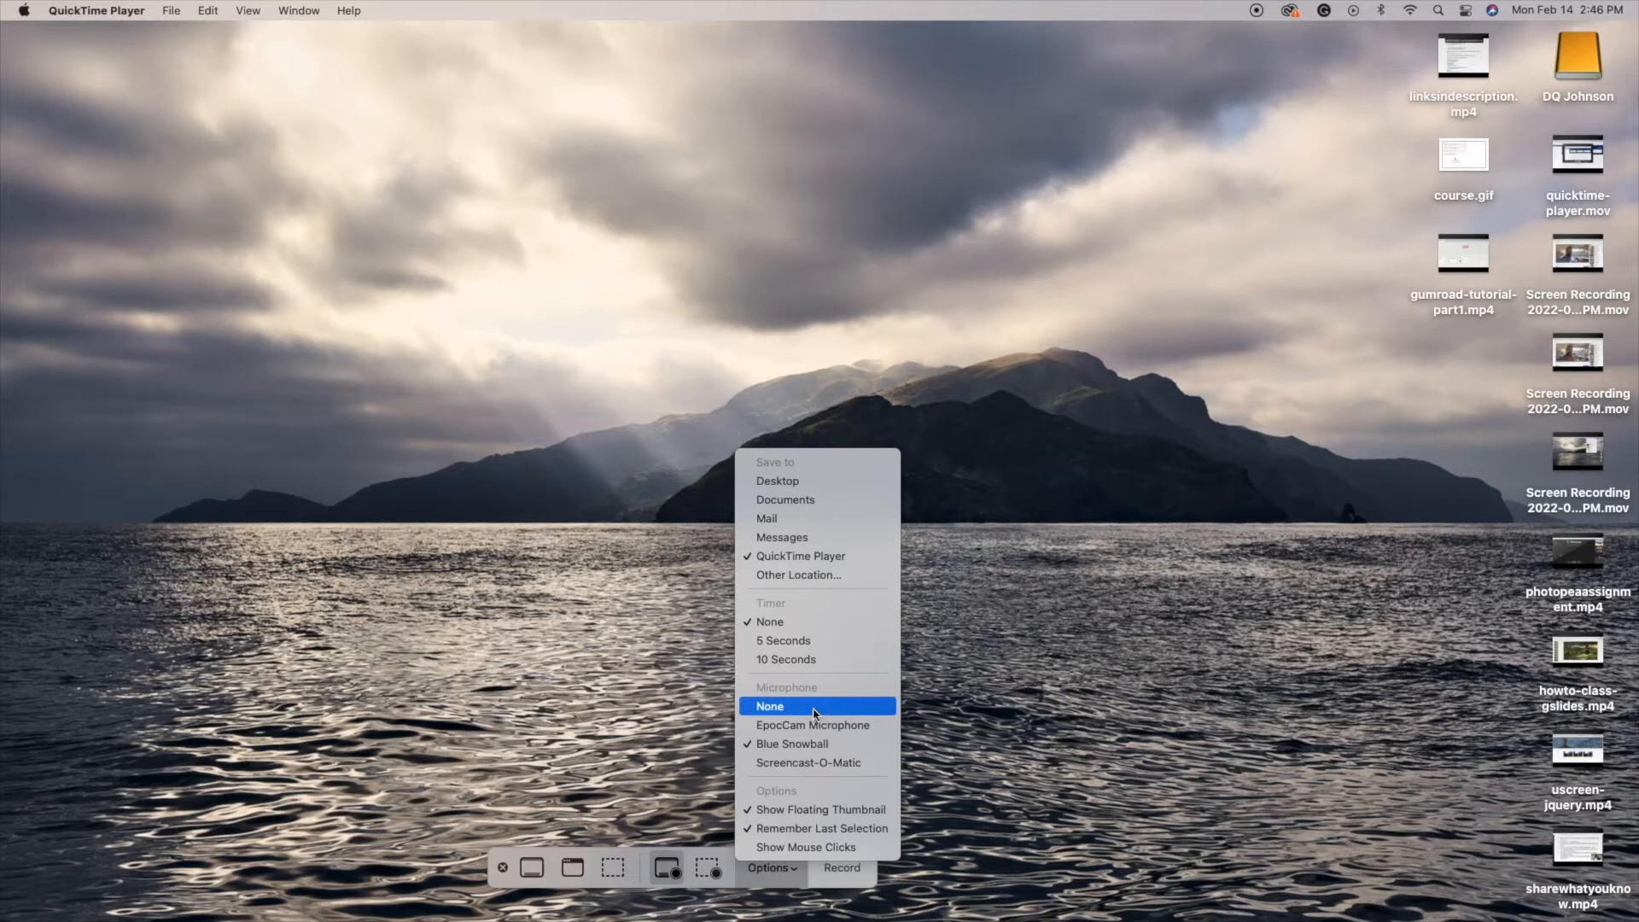
pyautogui.click(813, 713)
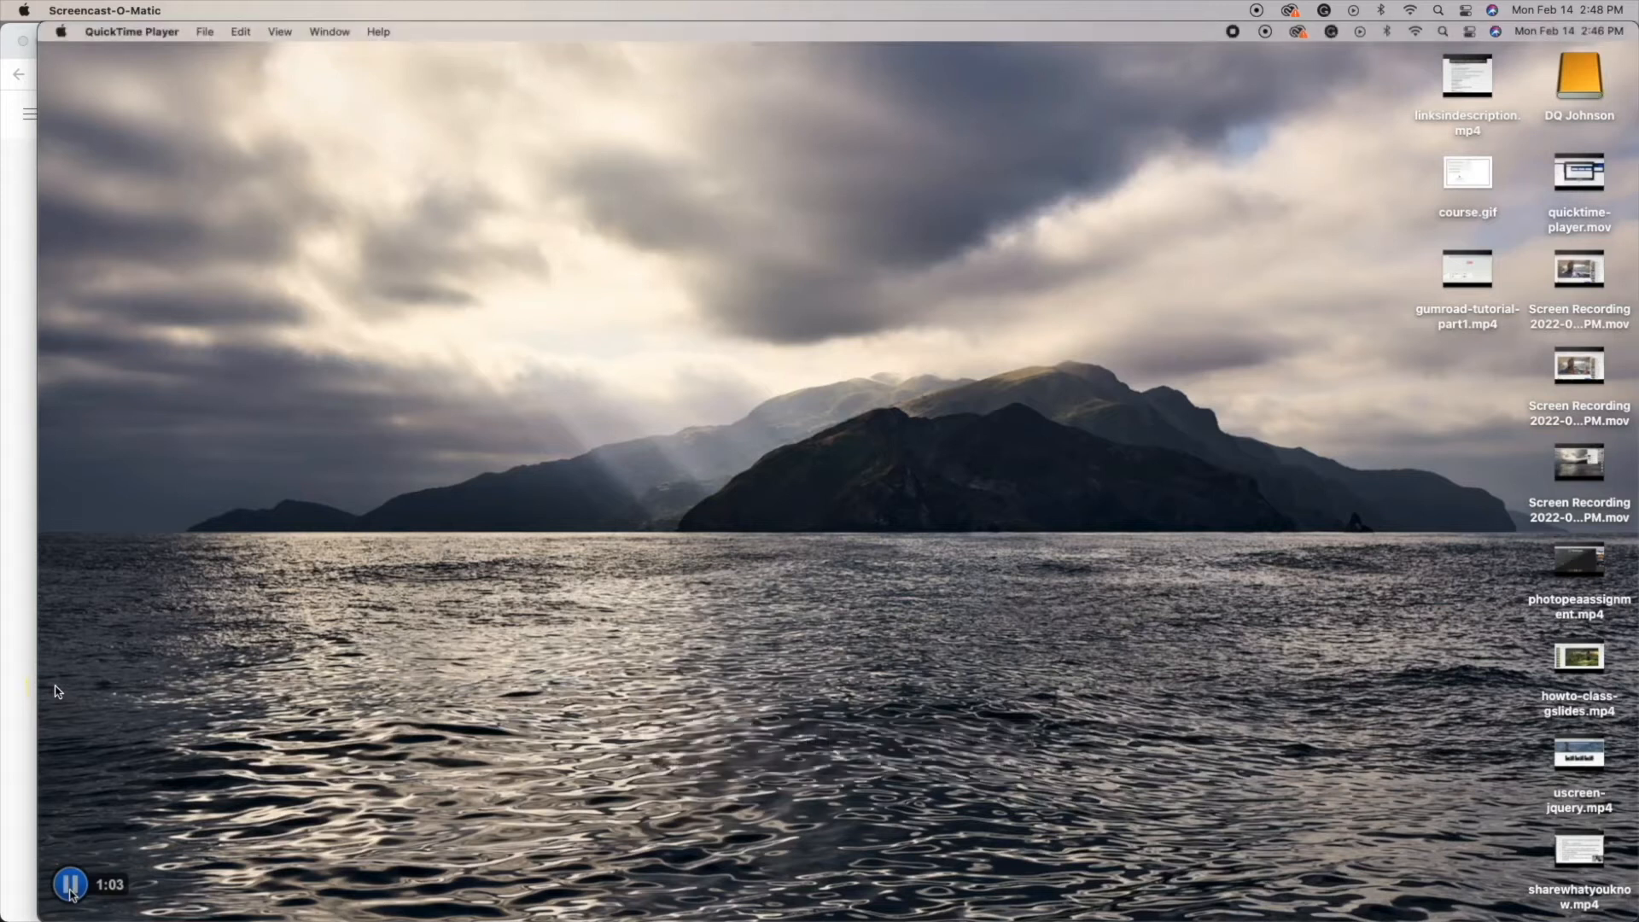
# - Reposition the finished QuickTime screen recording's window slightly, play the recording to check its sound, and pause it
pyautogui.click(640, 29)
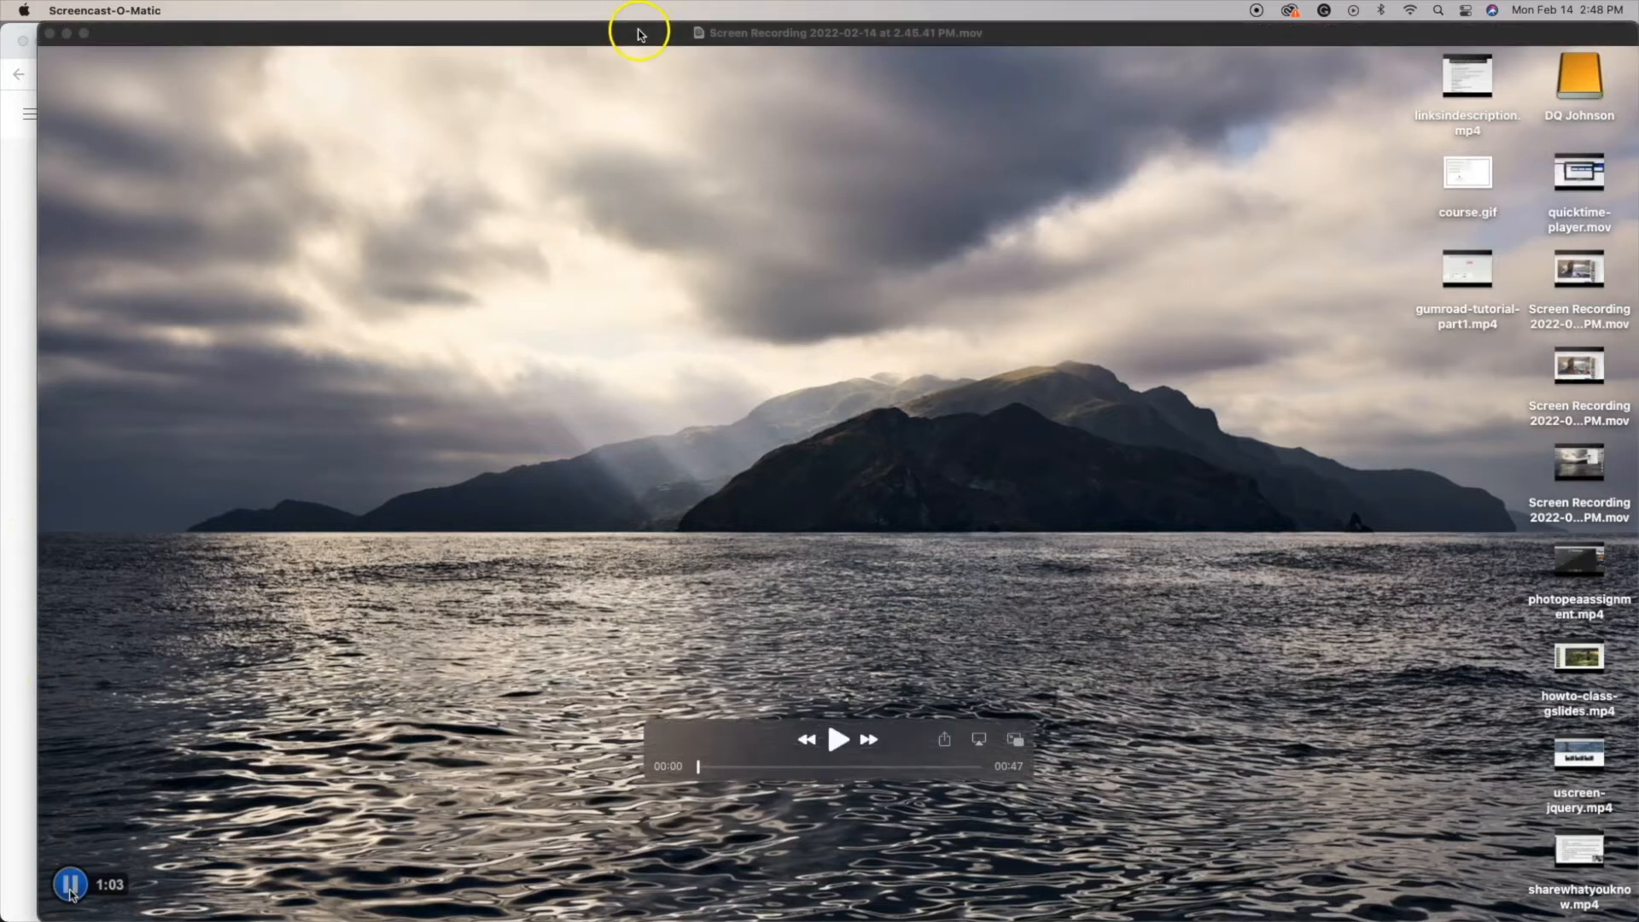
pyautogui.moveTo(632, 29); pyautogui.dragTo(623, 28)
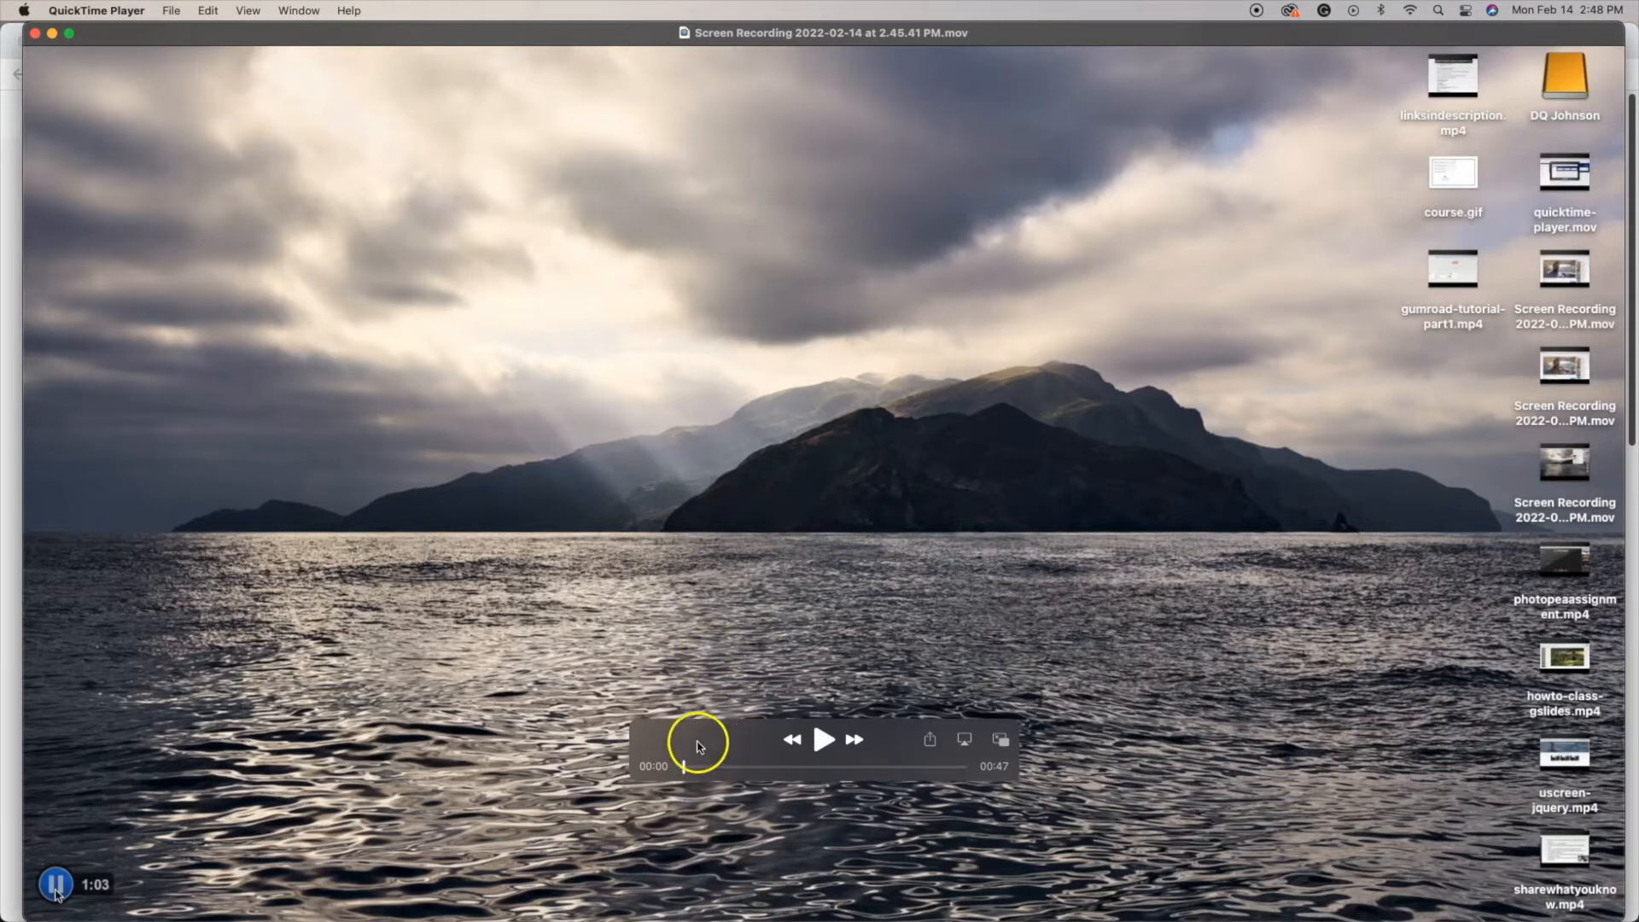
pyautogui.click(824, 739)
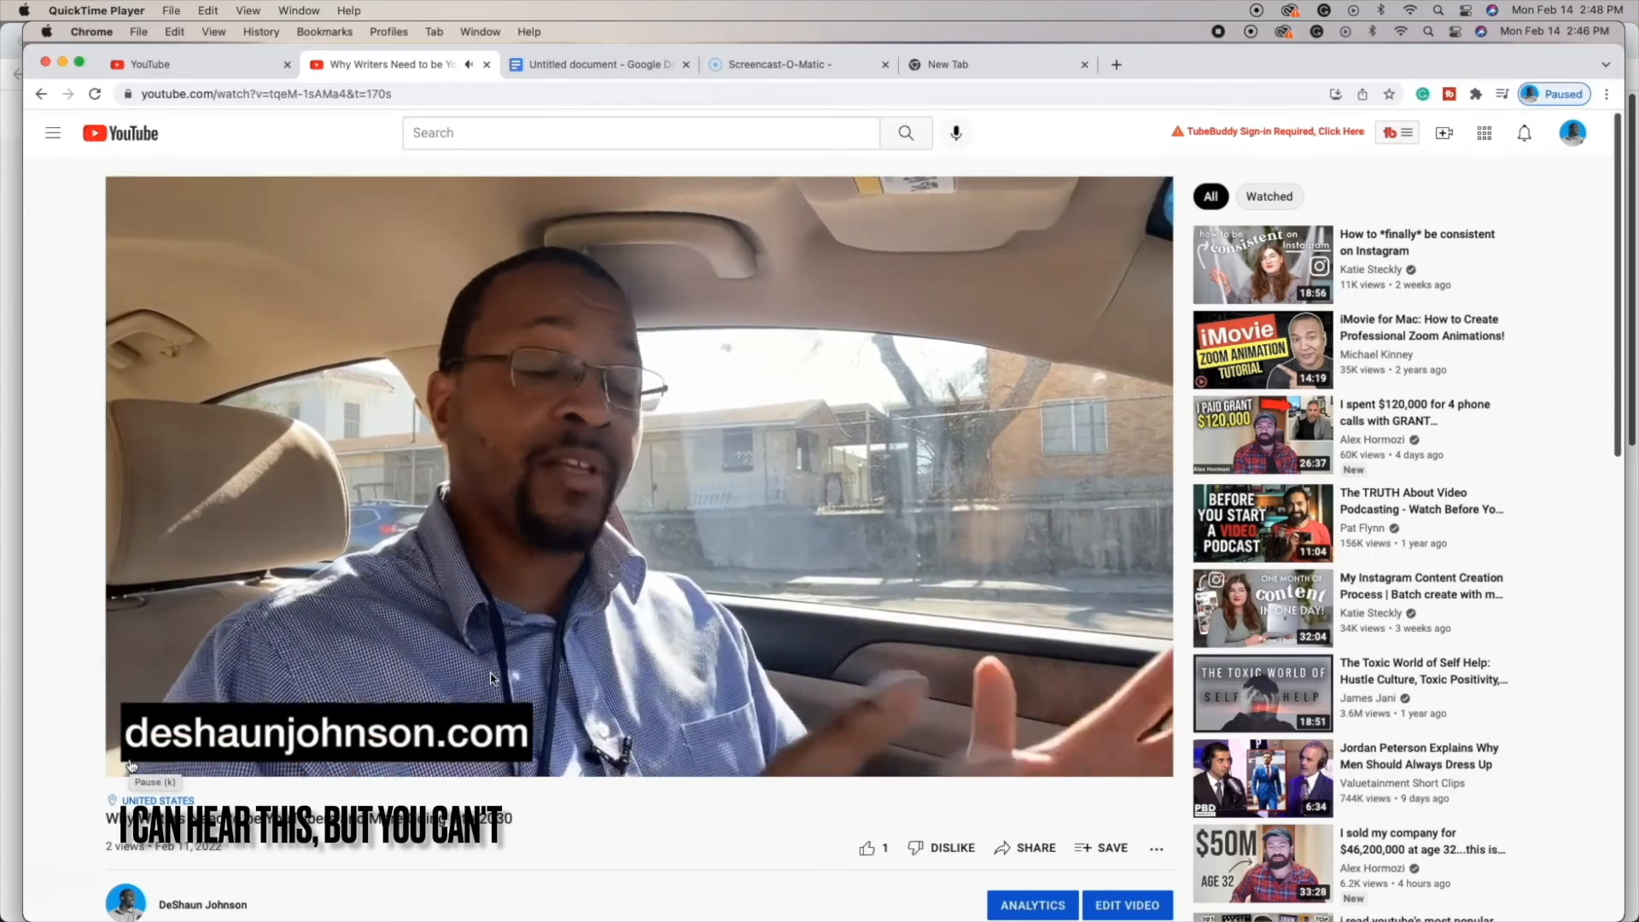
pyautogui.moveTo(475, 677)
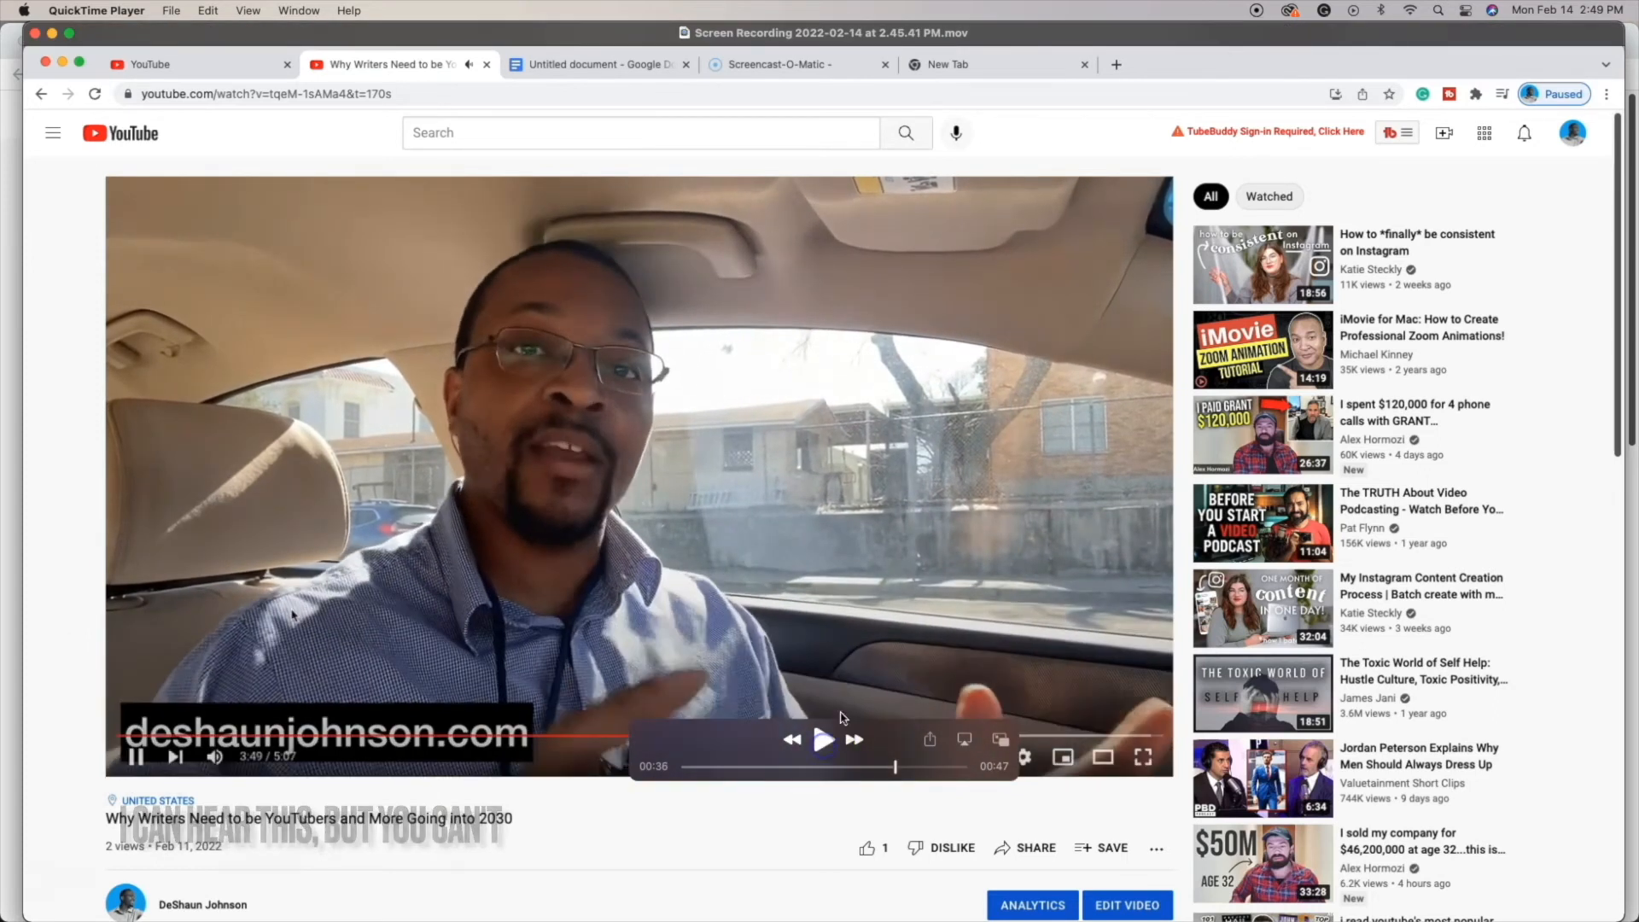
pyautogui.press('space')
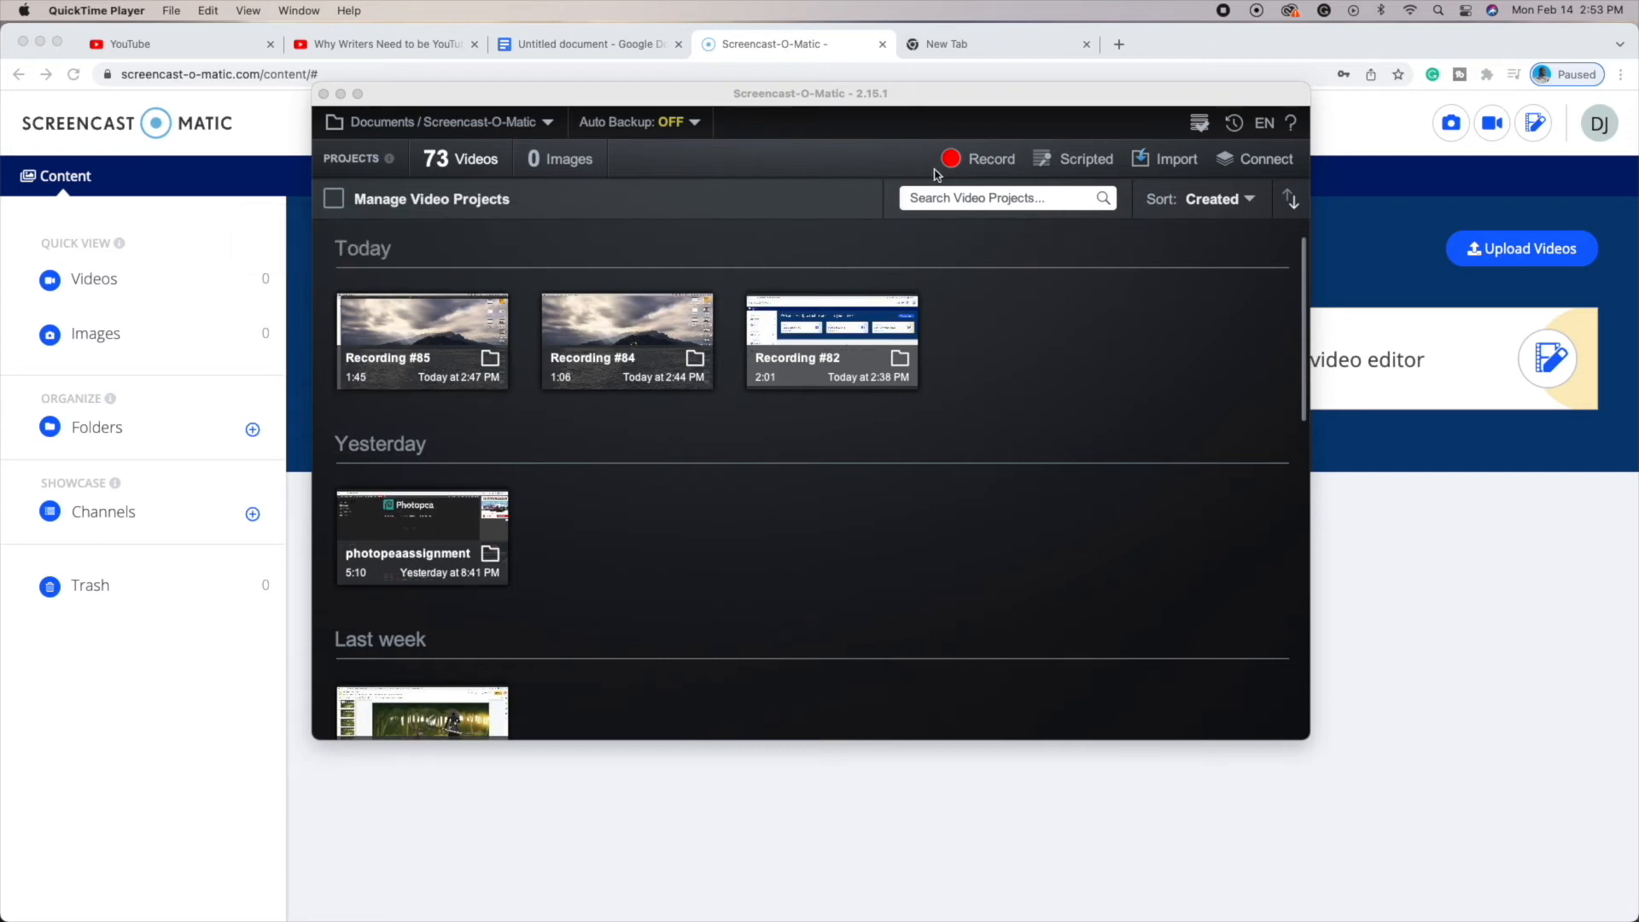
# - Open Screencast-O-Matic's recorder, examine its narration microphone and computer audio settings, and cancel the recording
pyautogui.click(958, 160)
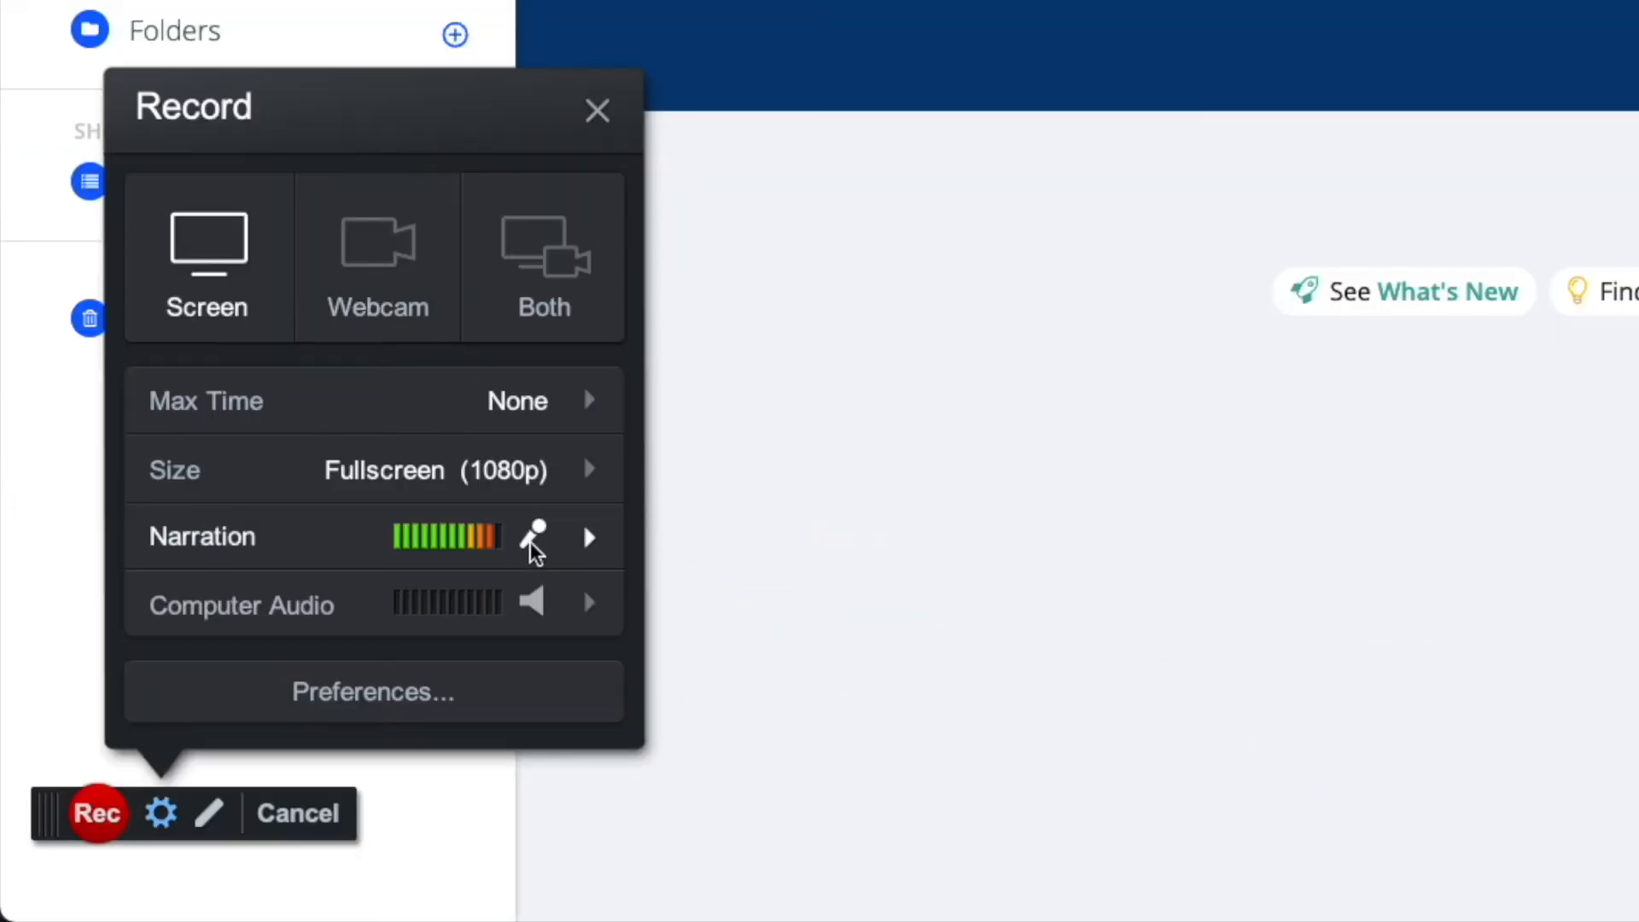
pyautogui.moveTo(295, 715)
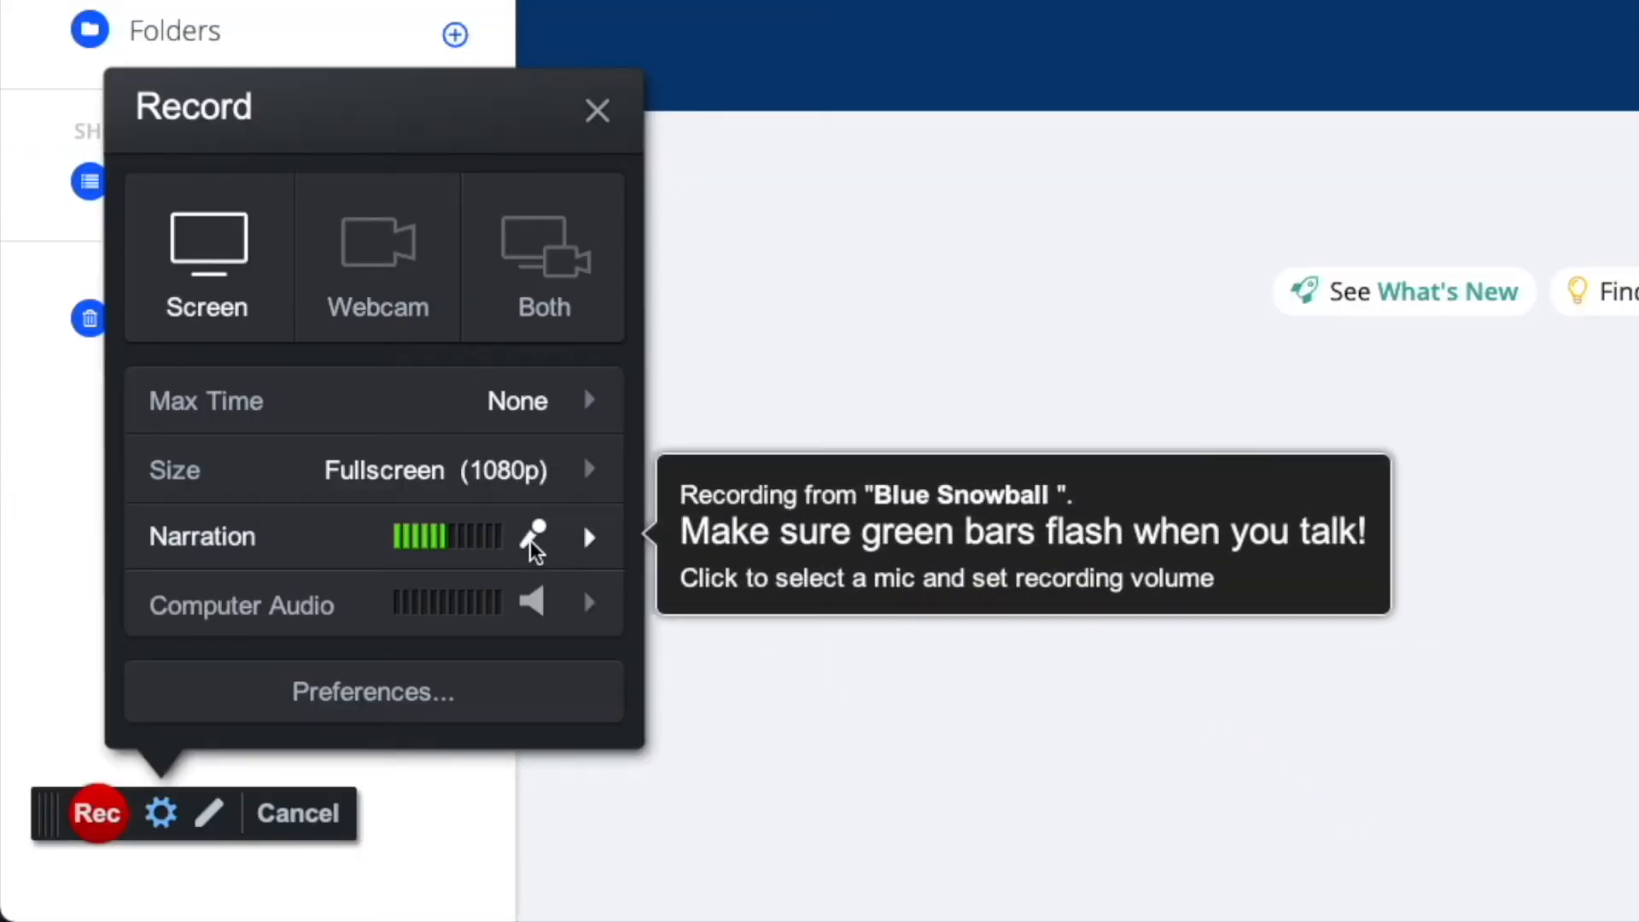
pyautogui.moveTo(176, 622)
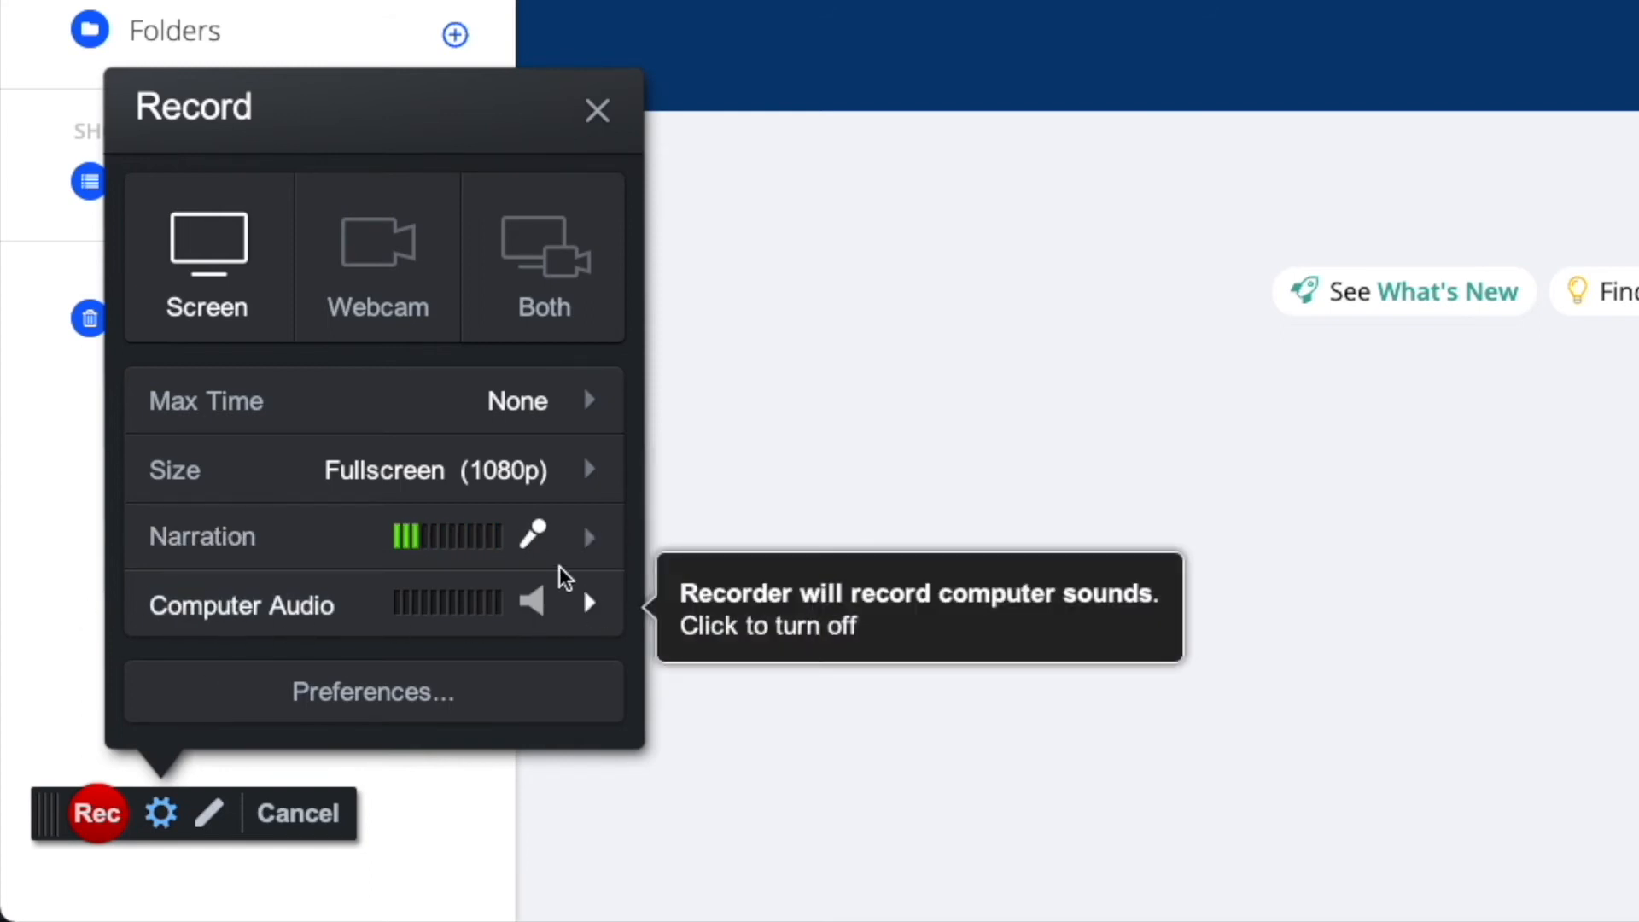
pyautogui.click(588, 542)
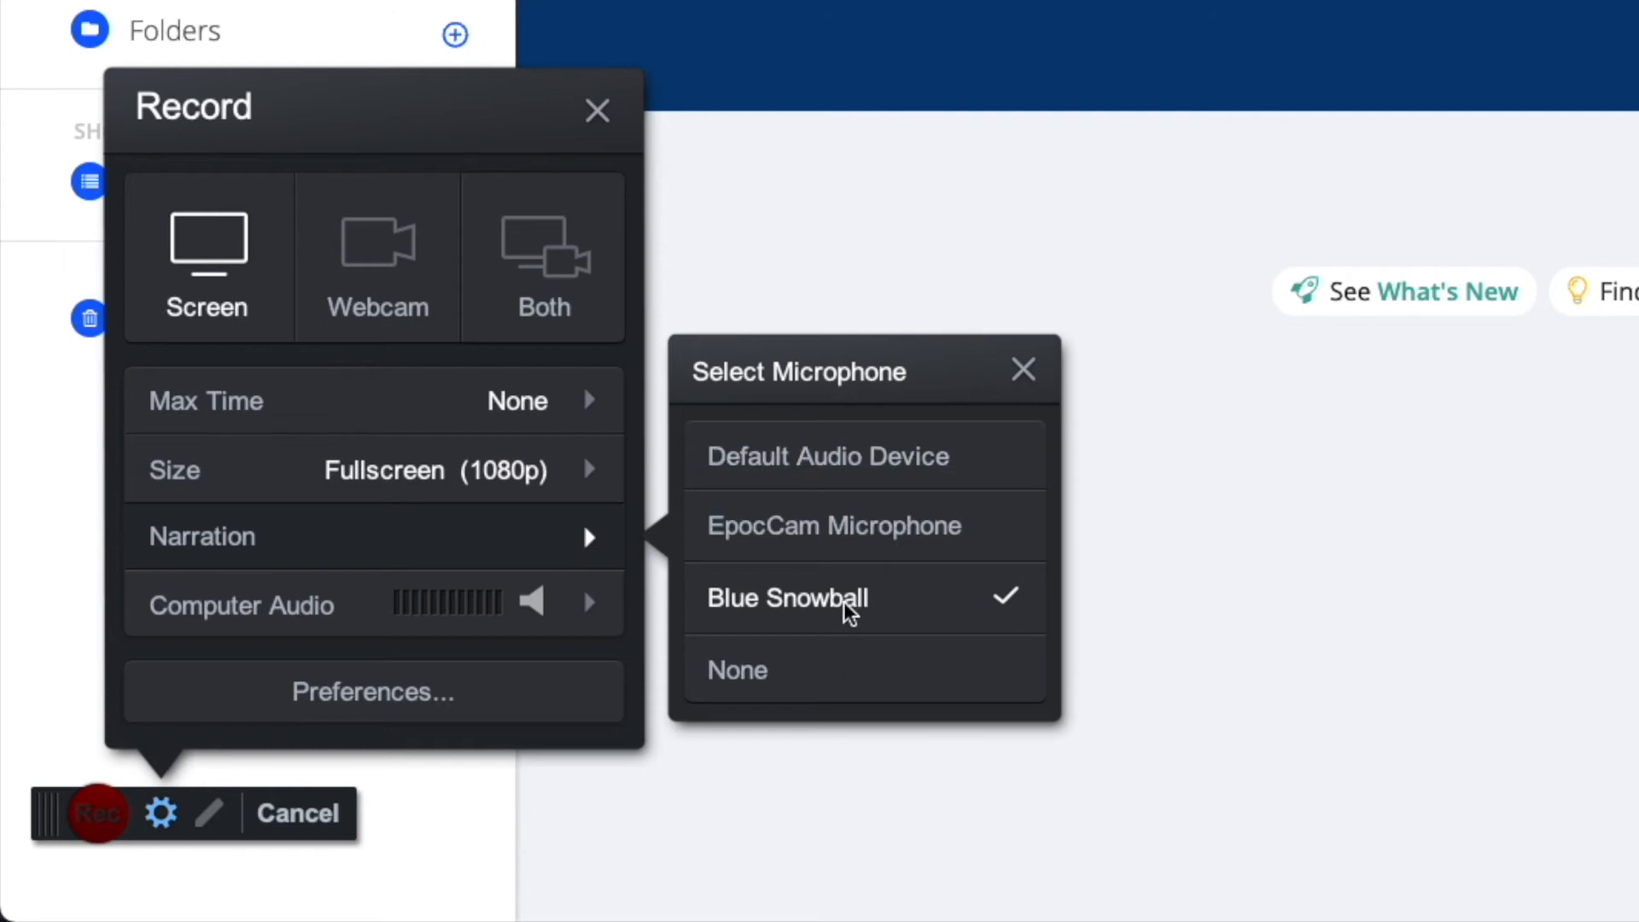
pyautogui.click(587, 540)
pyautogui.click(586, 601)
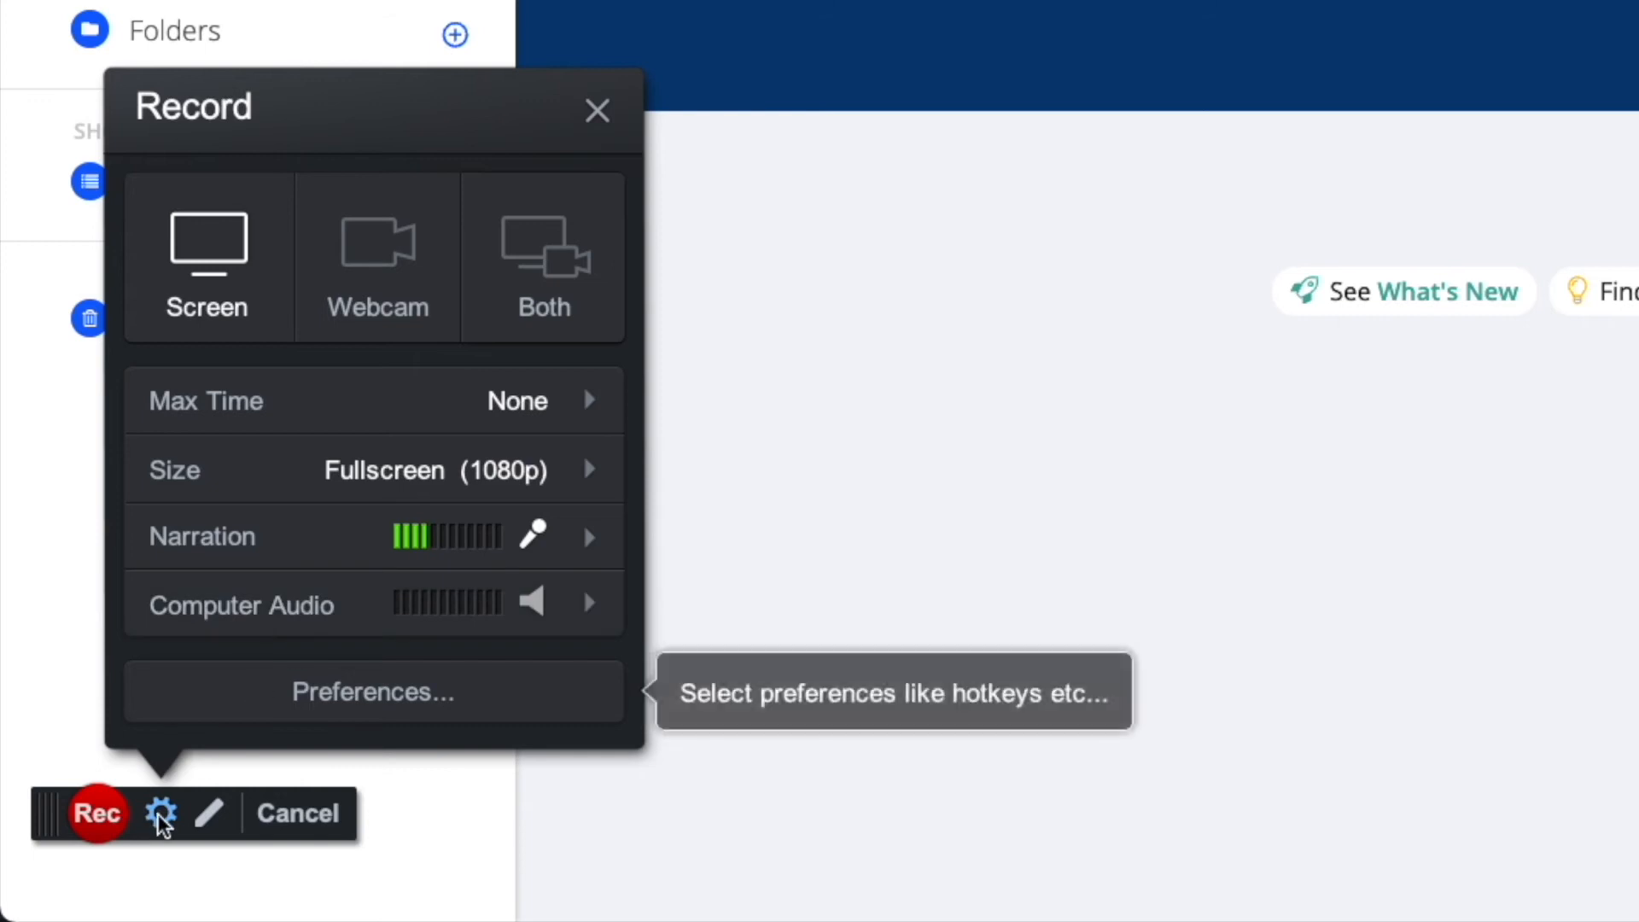
pyautogui.click(344, 824)
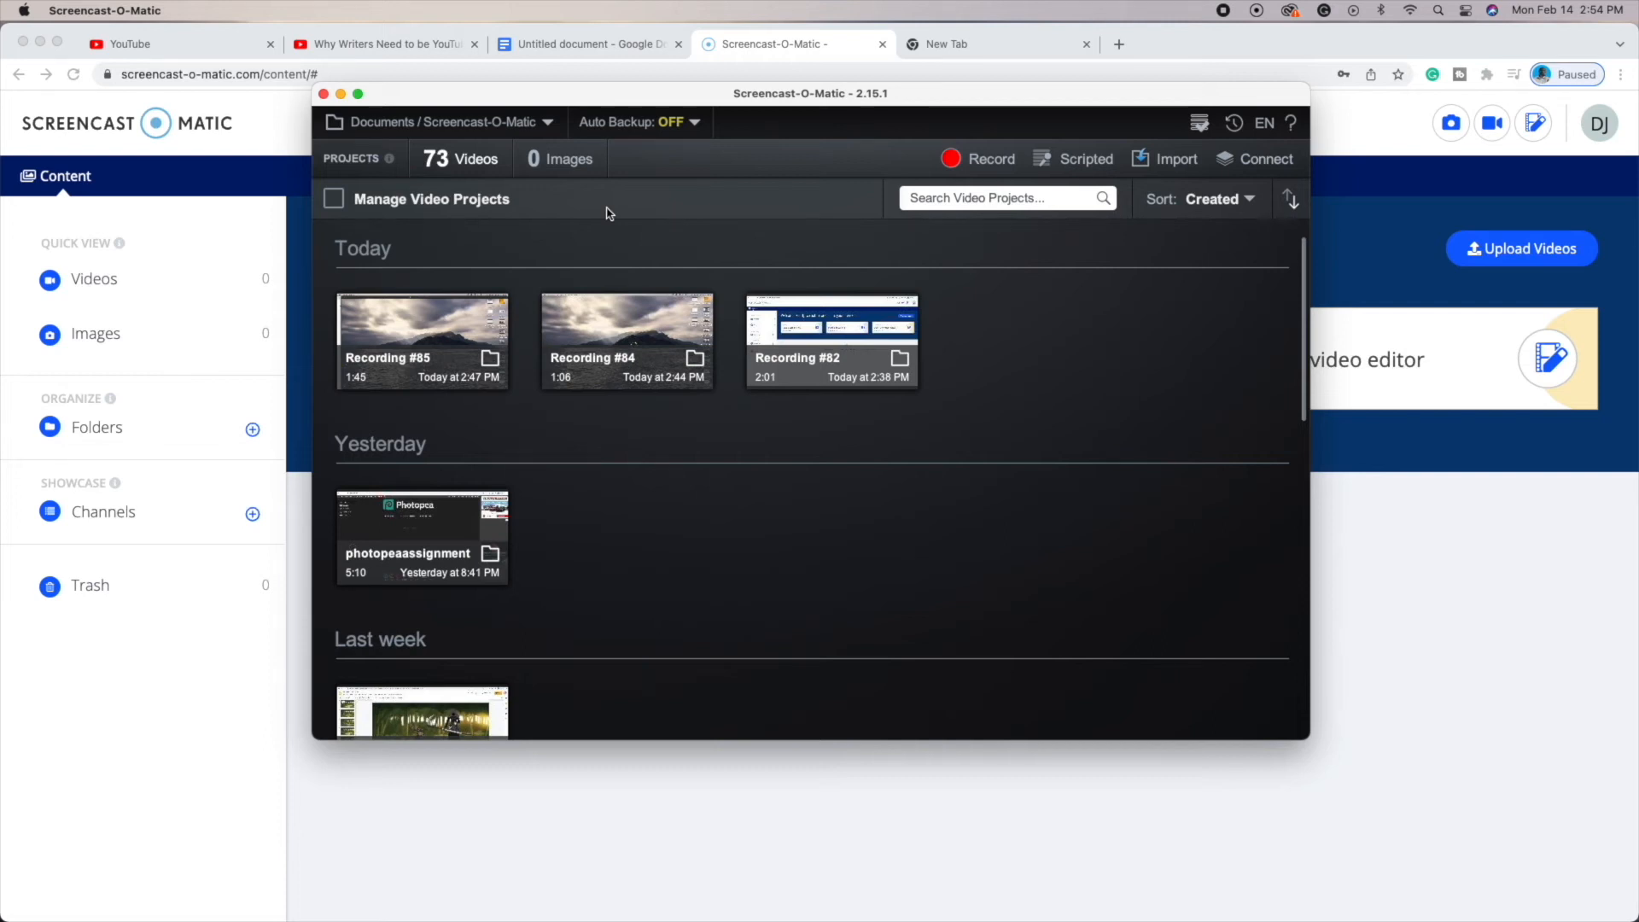
# - Create a new scripted recording project and leave it empty, returning to the video projects
pyautogui.scroll(-1, 1295, 270)
pyautogui.scroll(1, 1295, 270)
pyautogui.click(1080, 162)
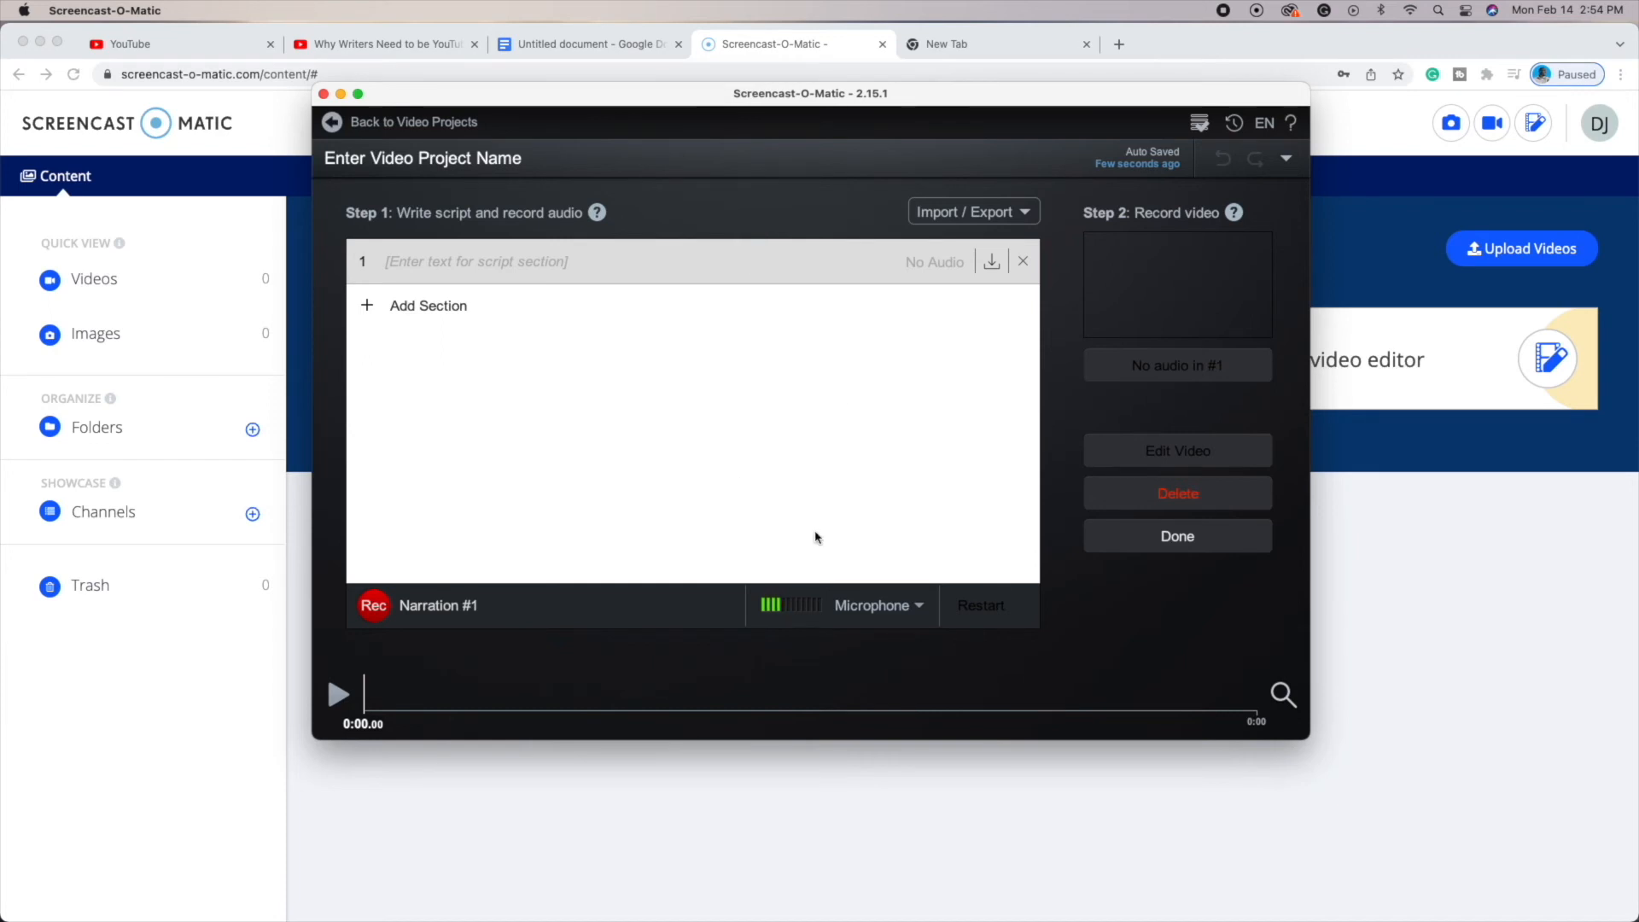
pyautogui.click(1138, 537)
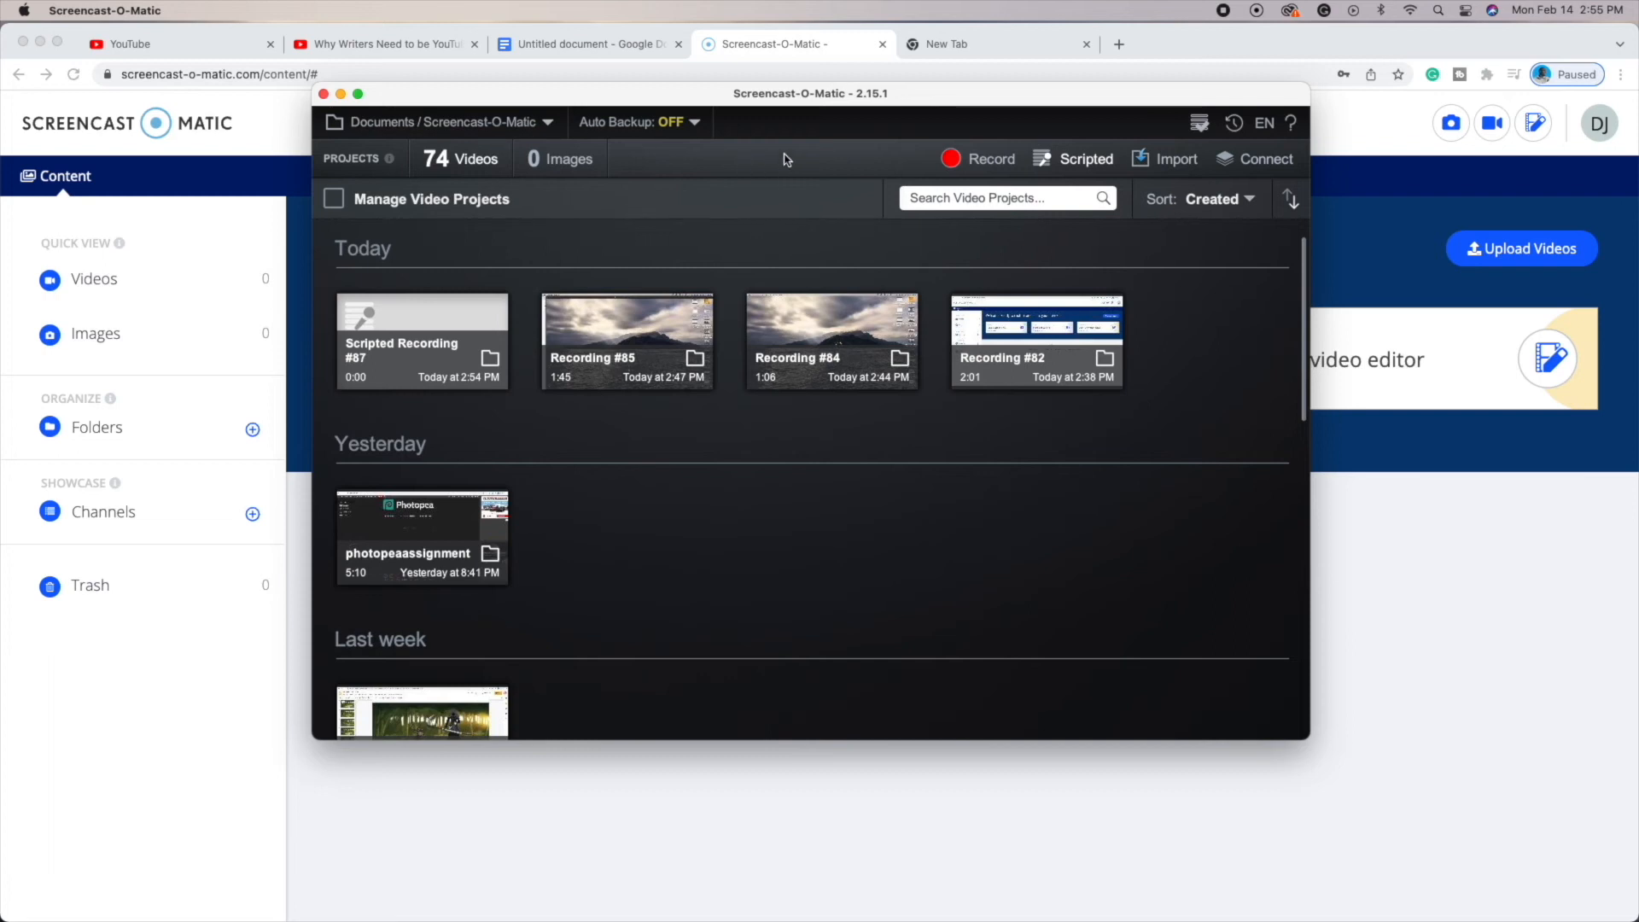
# - Move the Screencast-O-Matic window slightly aside and open Recording #85 for editing
pyautogui.moveTo(535, 101); pyautogui.dragTo(640, 107)
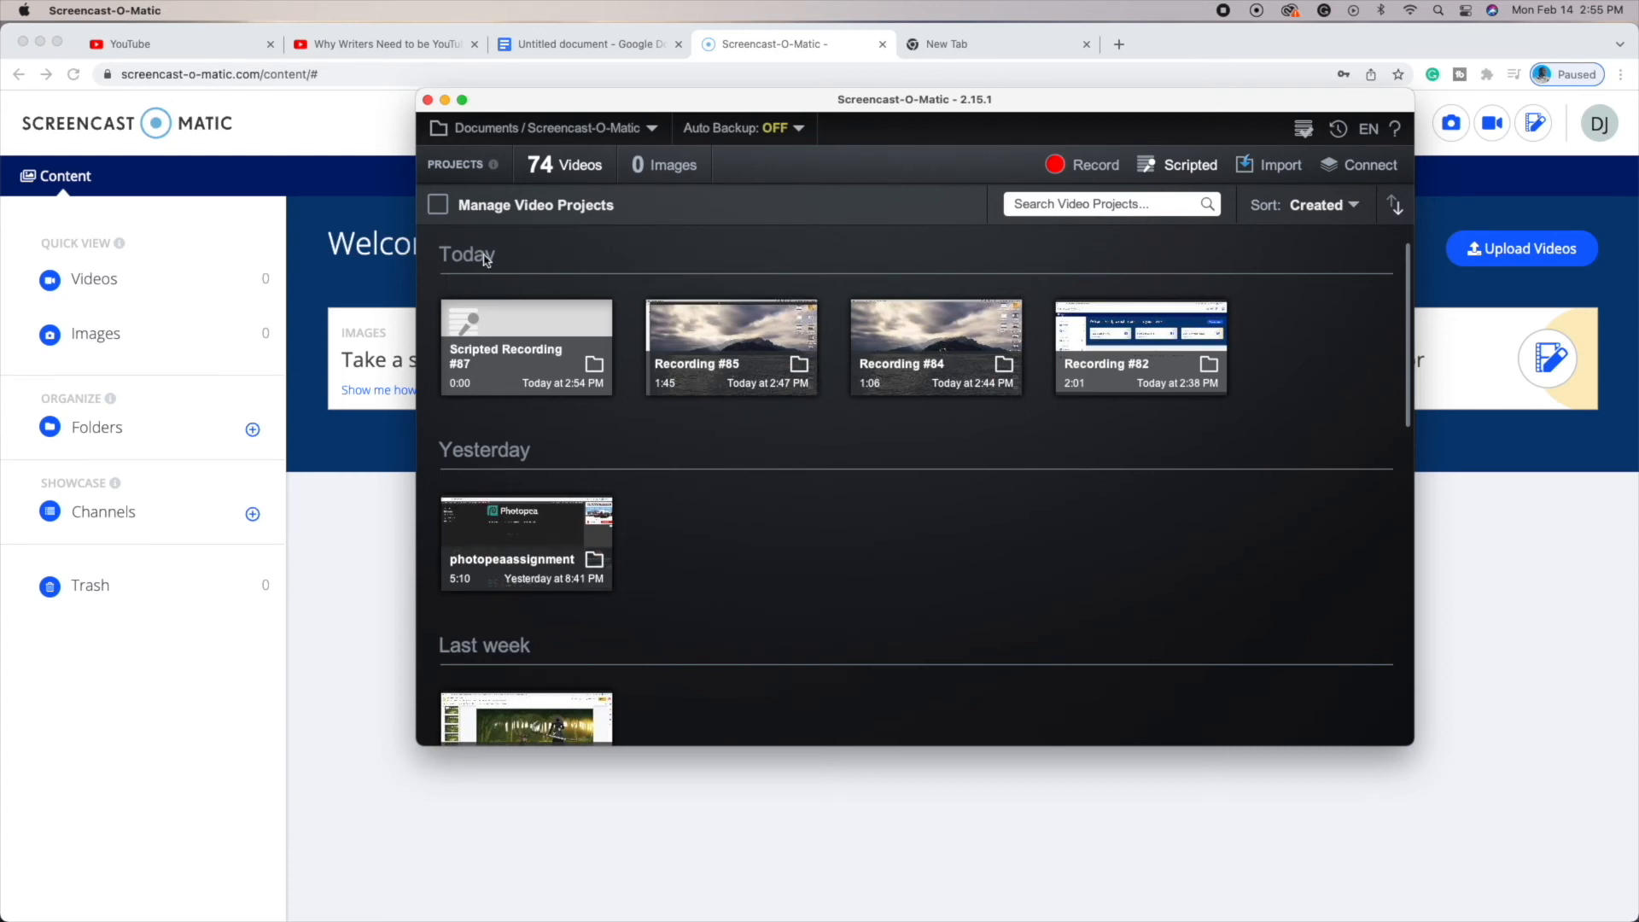
pyautogui.click(726, 350)
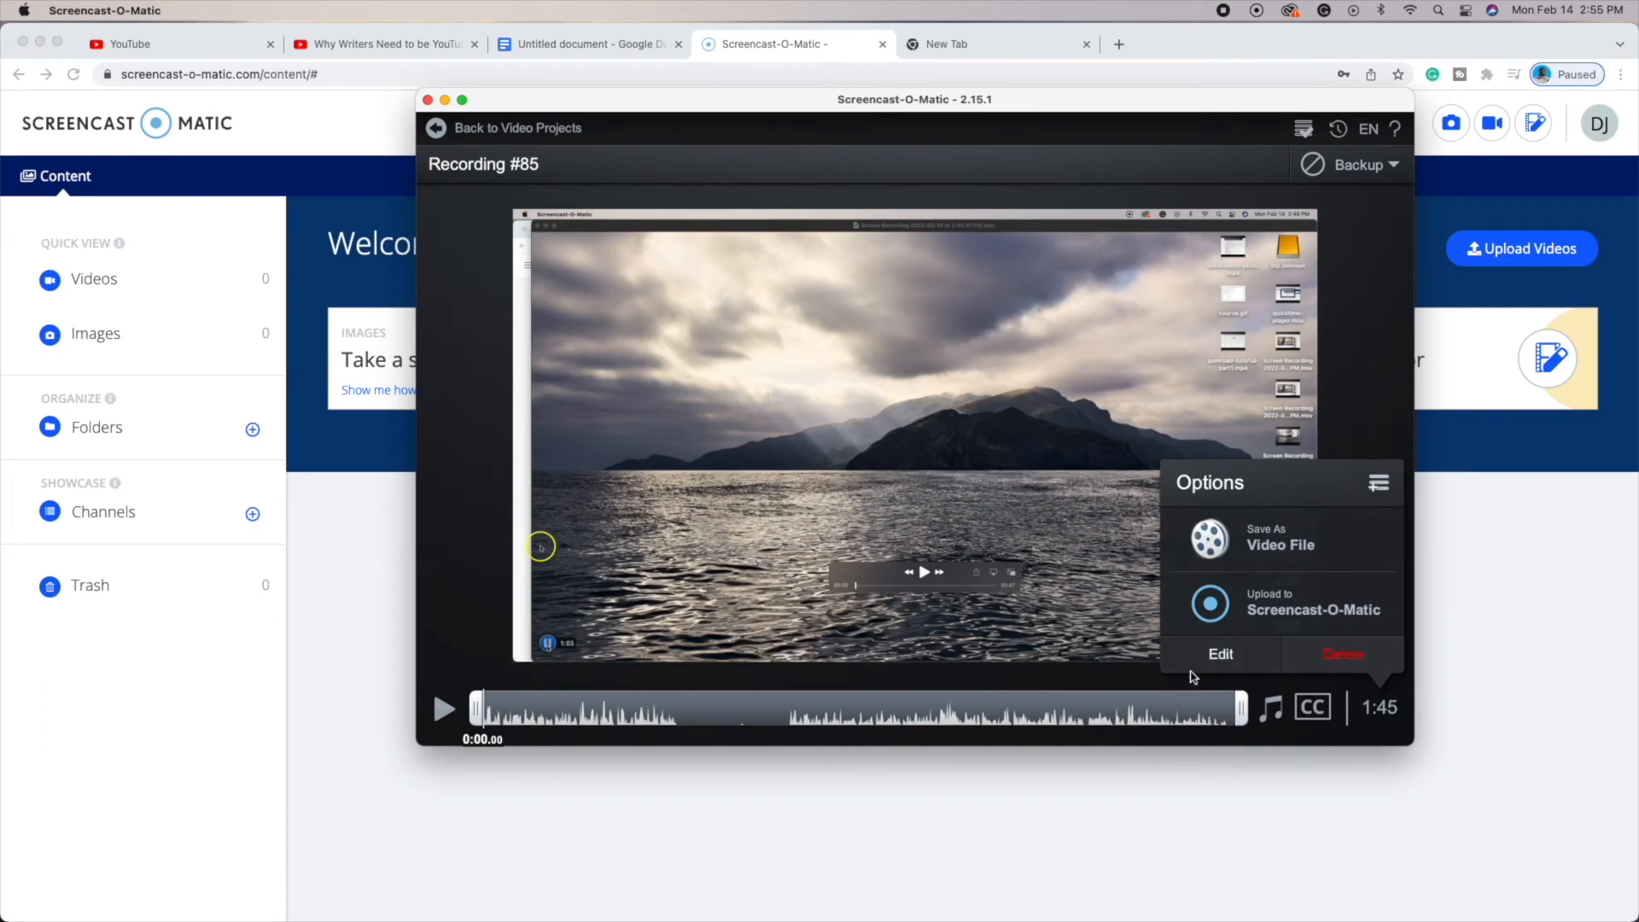
pyautogui.click(1220, 653)
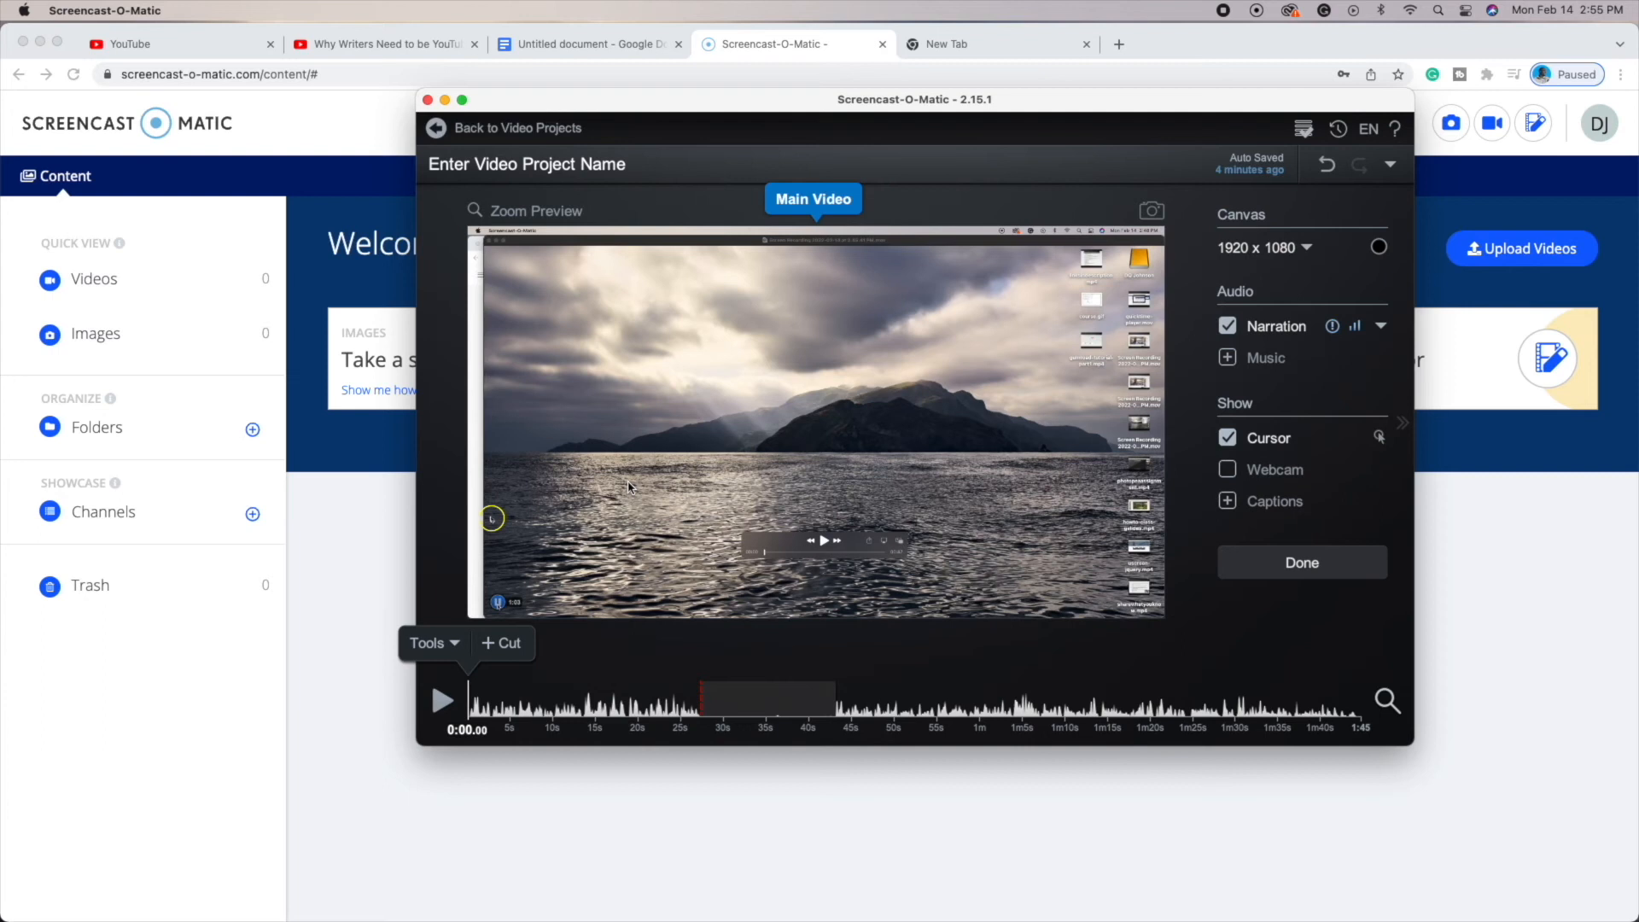
# - Move the playhead to about 1:01 on the recording's timeline and view the available editing tools
pyautogui.click(605, 705)
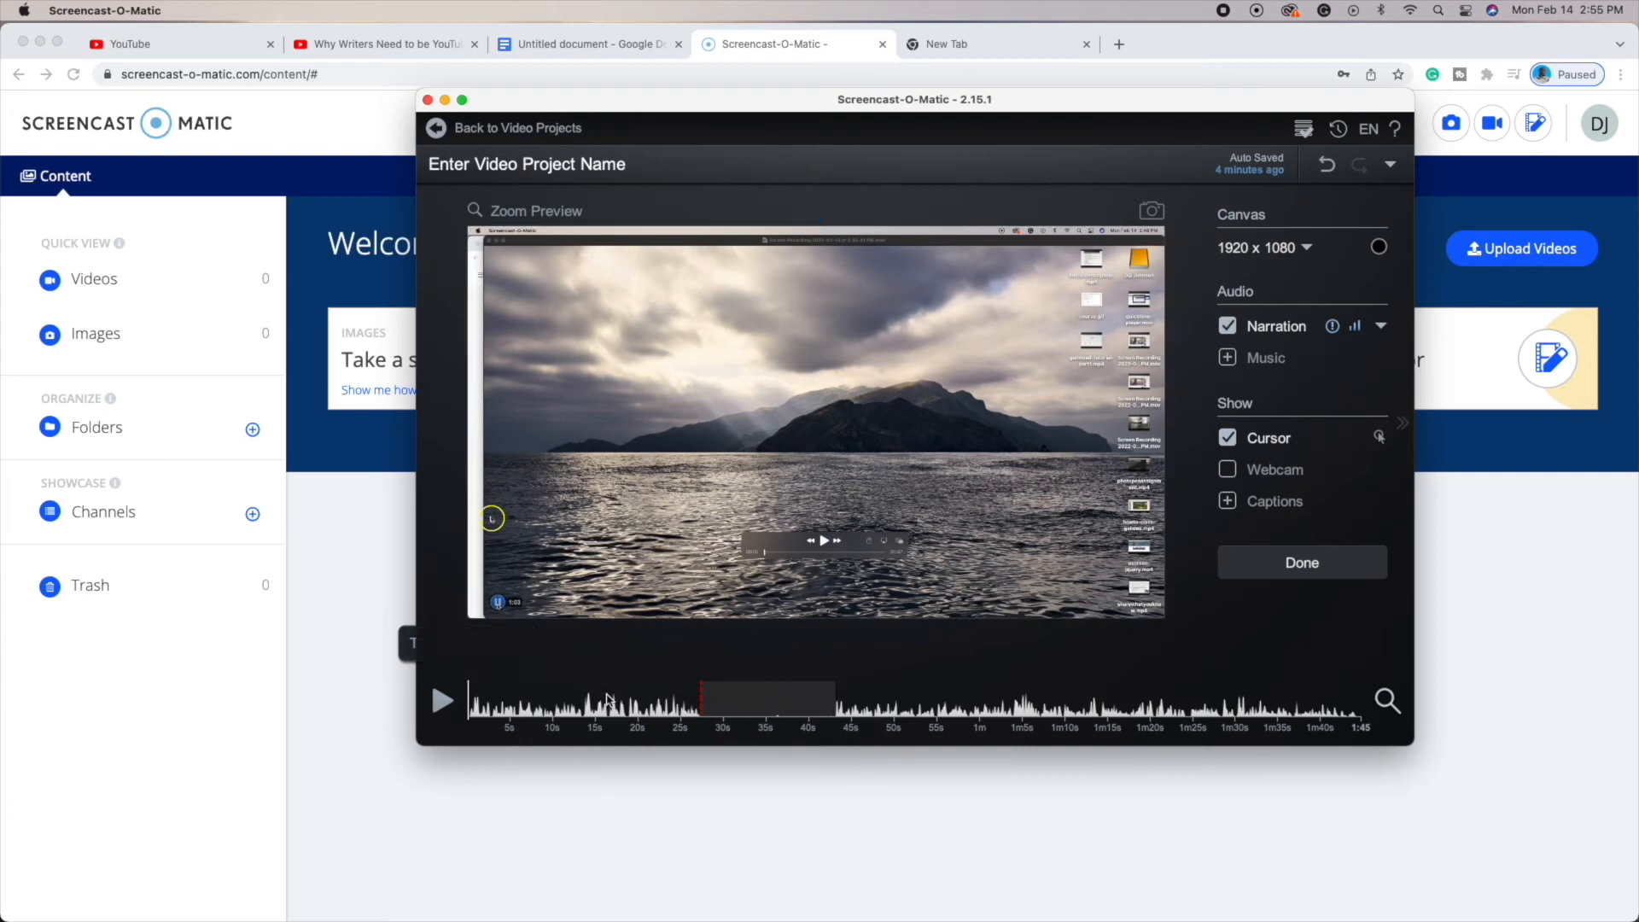
pyautogui.click(867, 707)
pyautogui.click(996, 708)
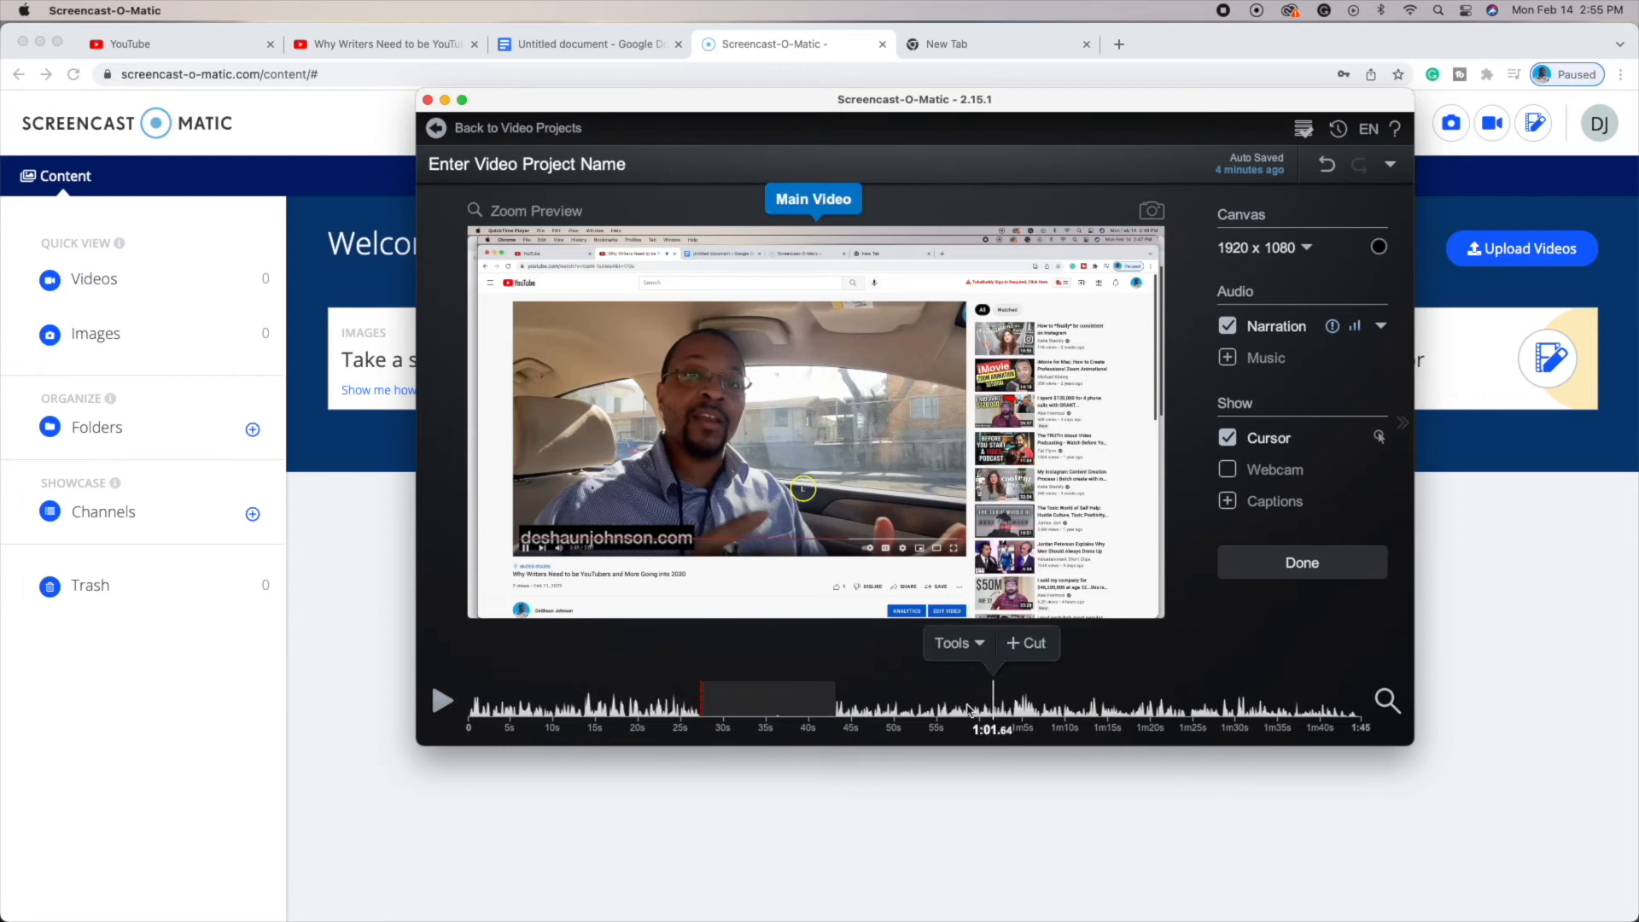
pyautogui.click(978, 646)
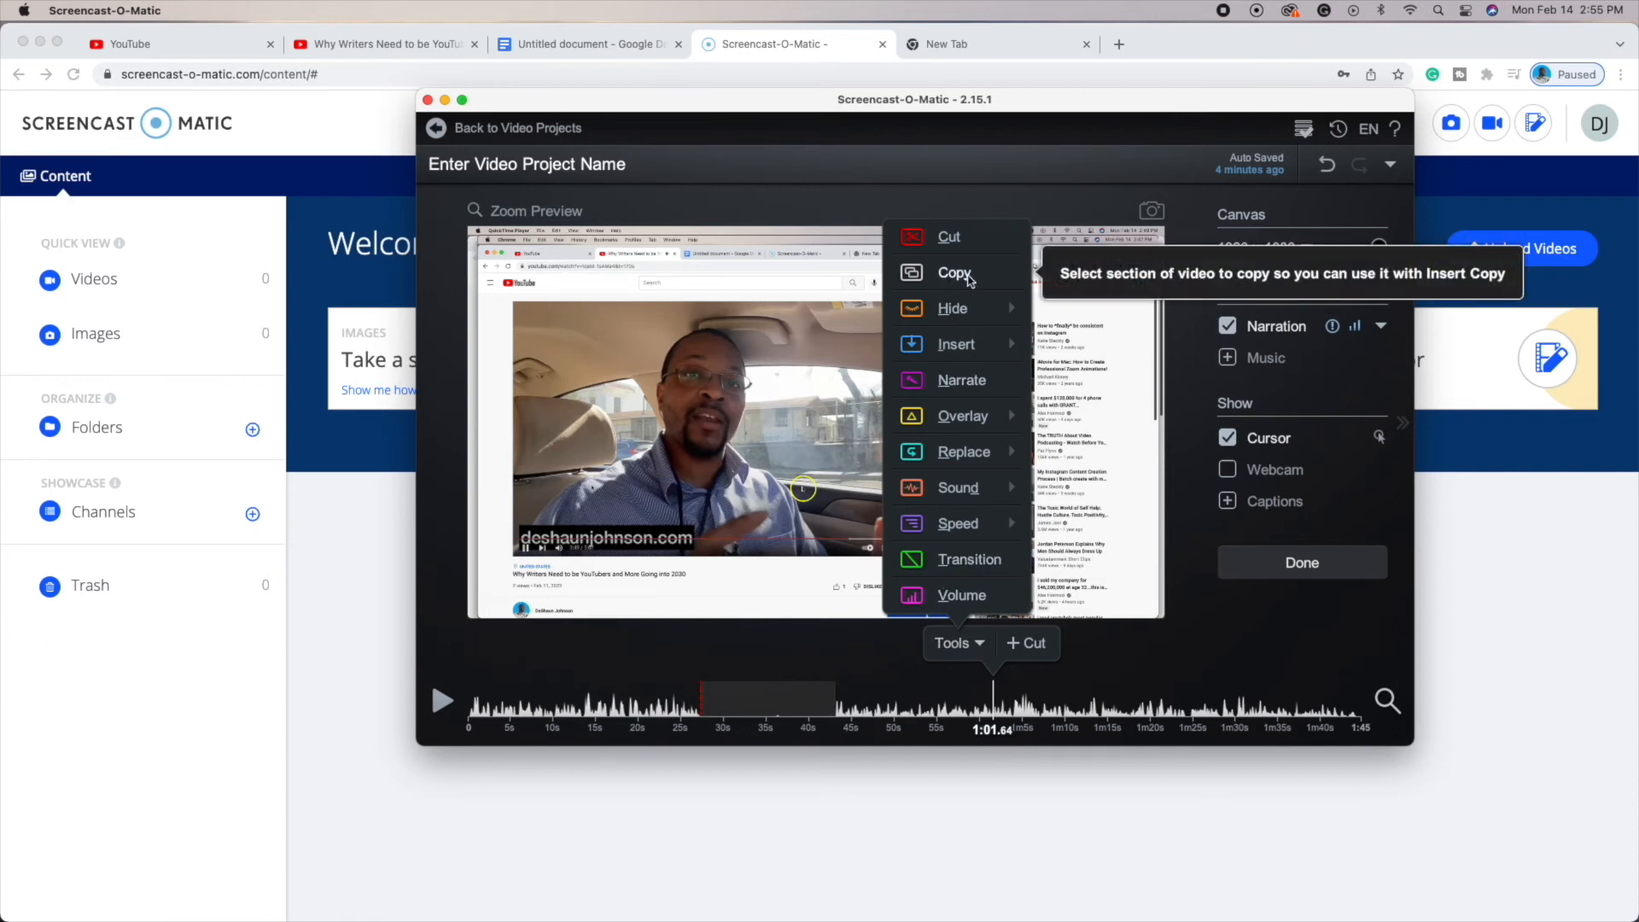
# - Check the Hide tool's options and turn off the cursor display in the recording
pyautogui.click(978, 645)
pyautogui.moveTo(1004, 312)
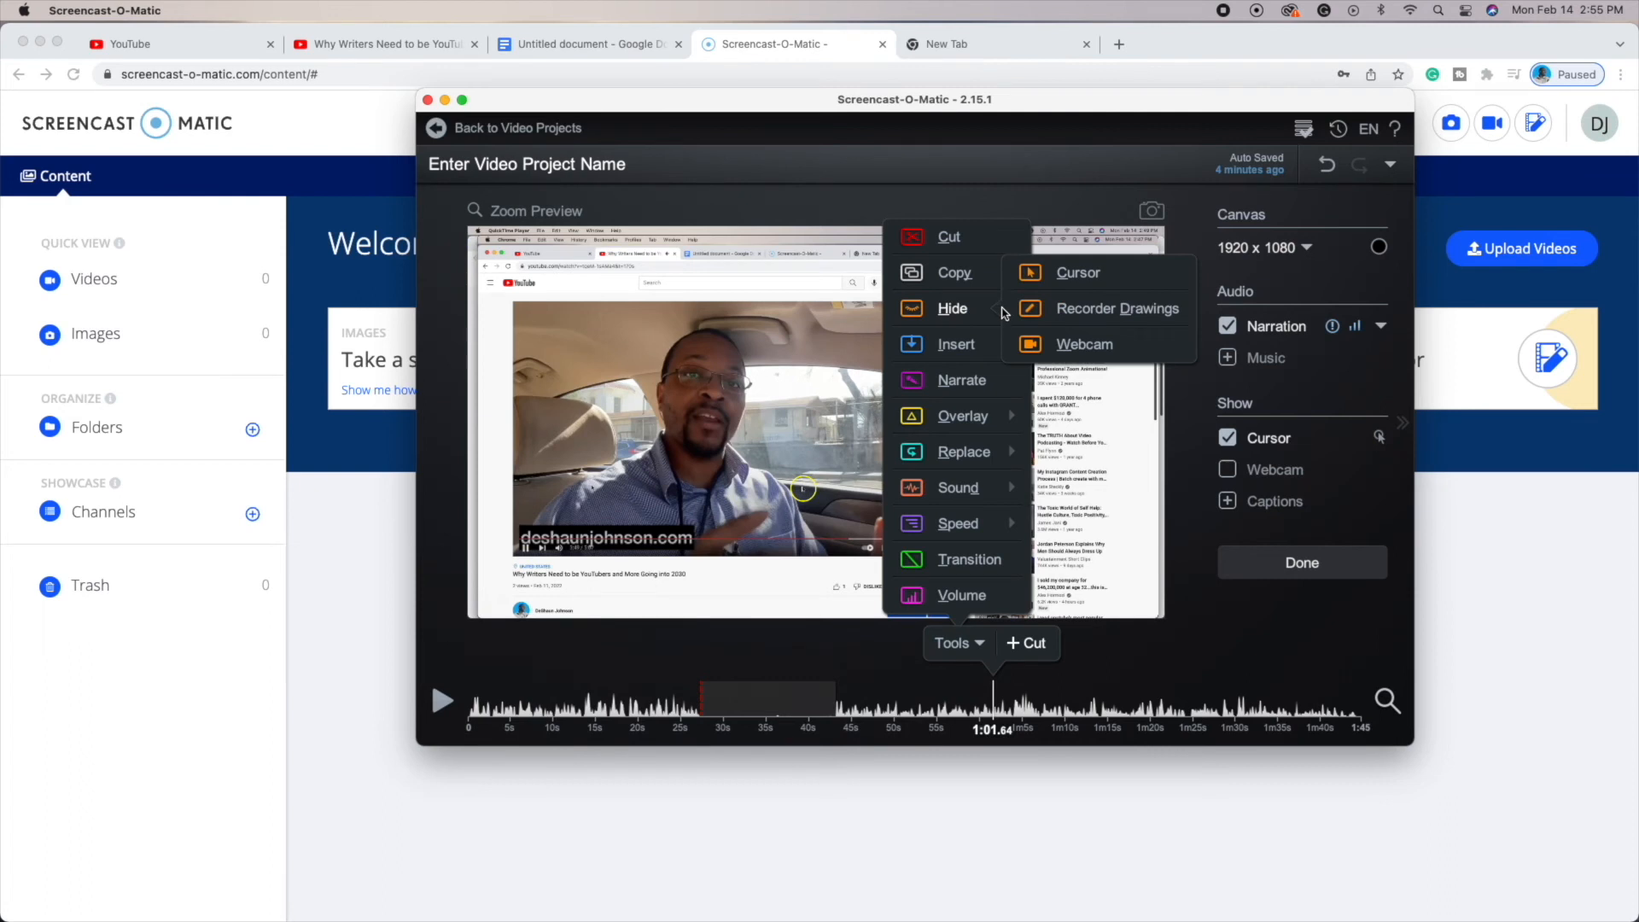
pyautogui.click(1227, 438)
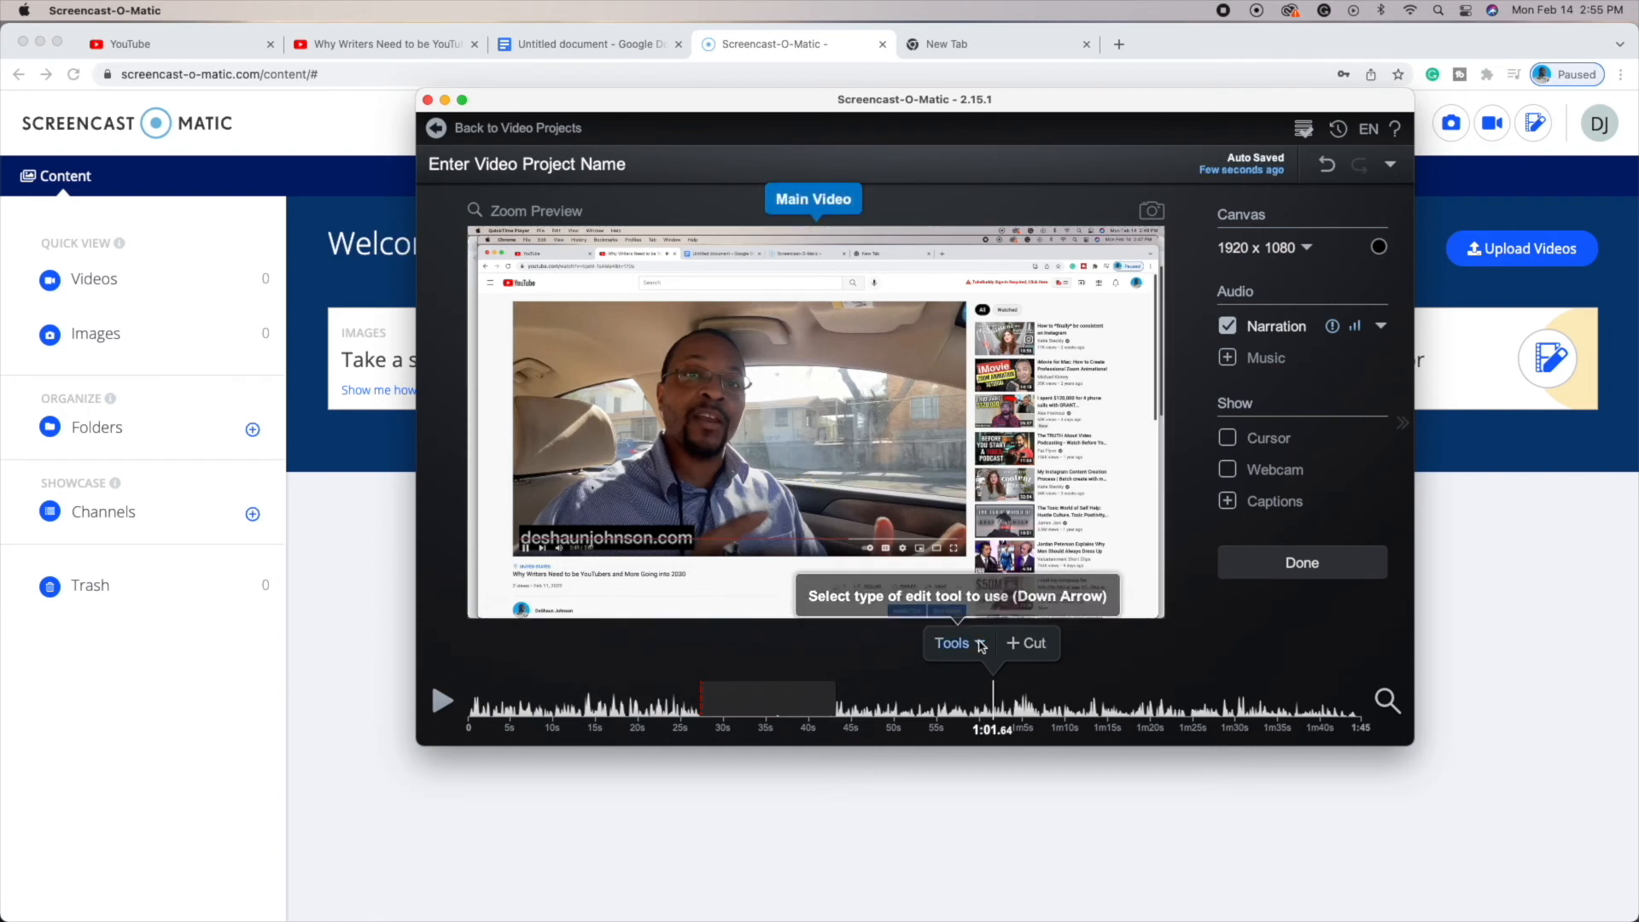
# - Examine the editing tools, including the Overlay, Sound and Speed options, and close the video editor window
pyautogui.click(979, 643)
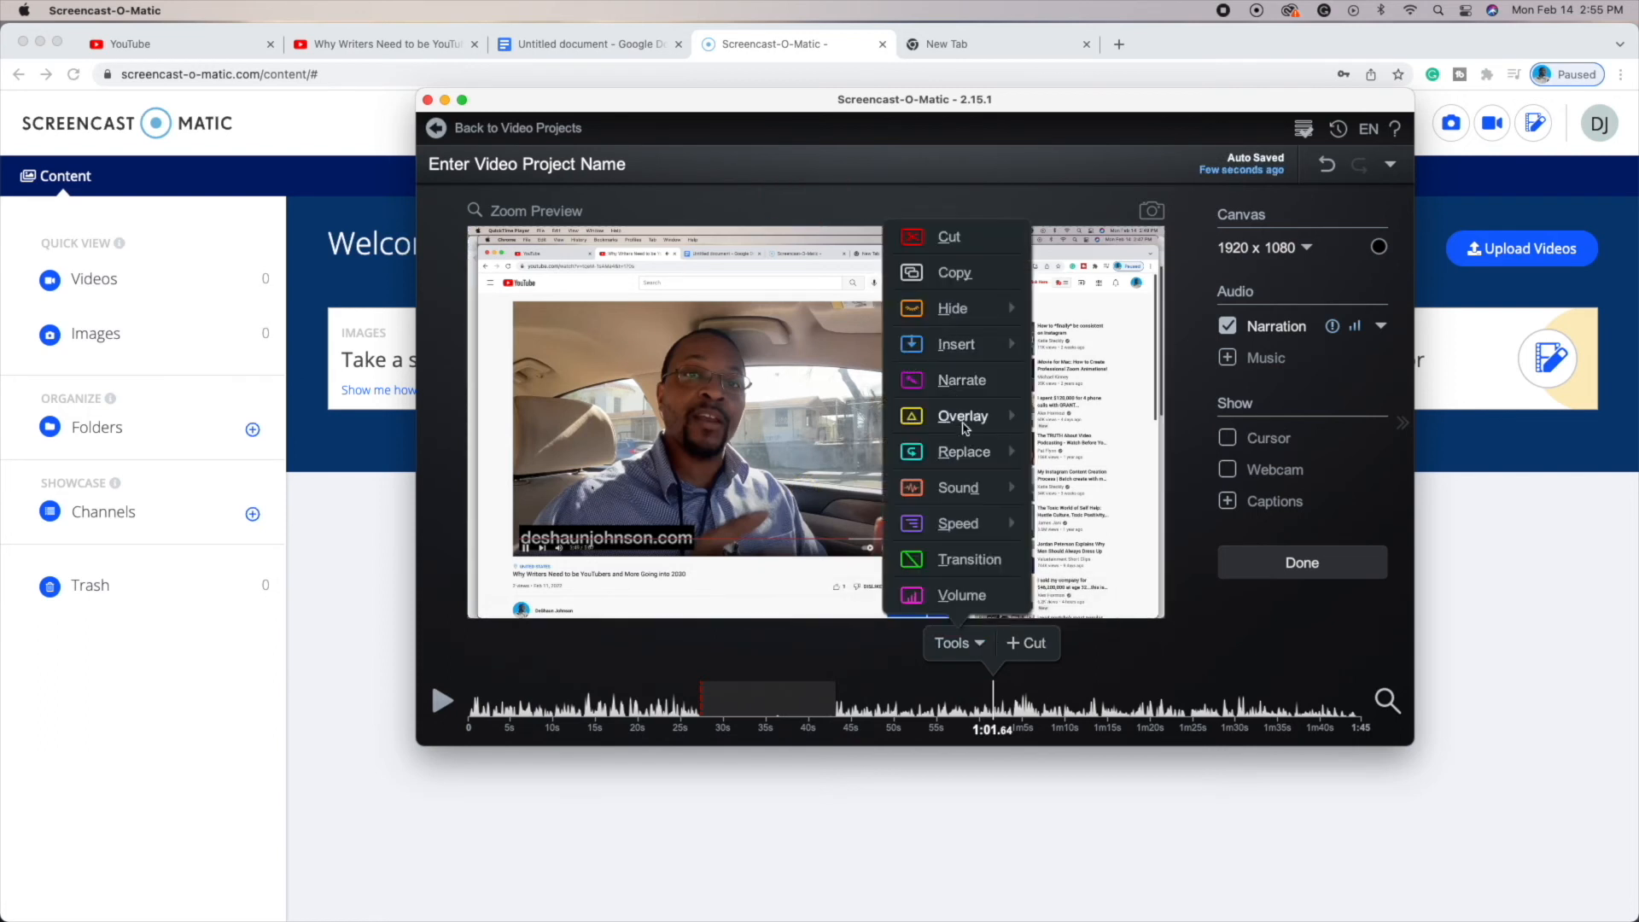
pyautogui.moveTo(978, 429)
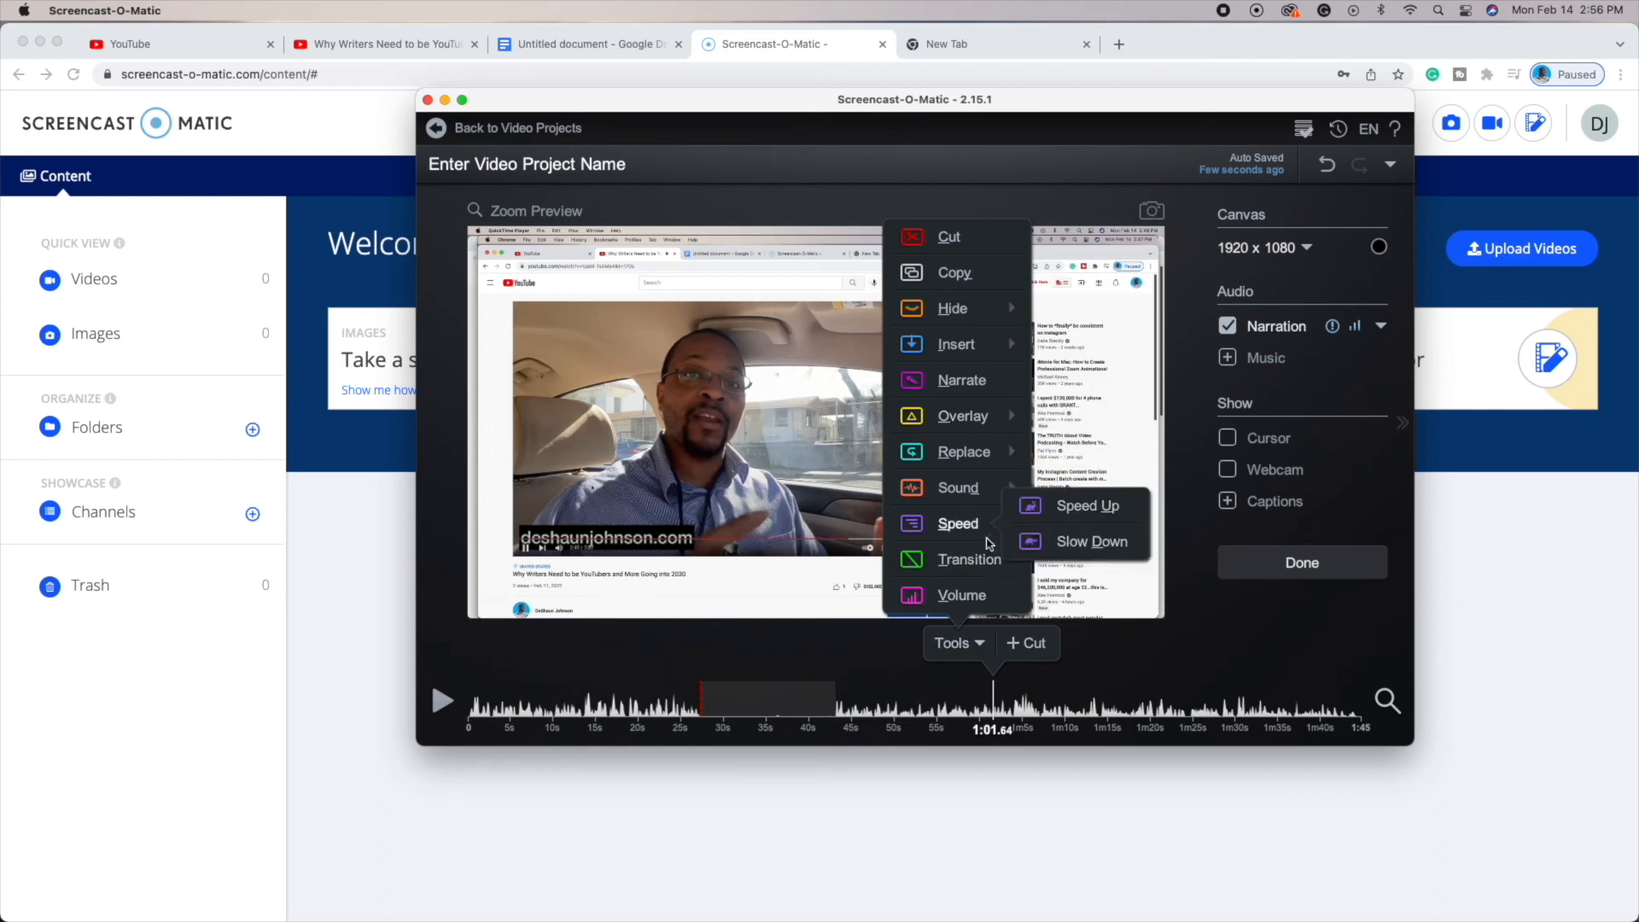
pyautogui.moveTo(1010, 493)
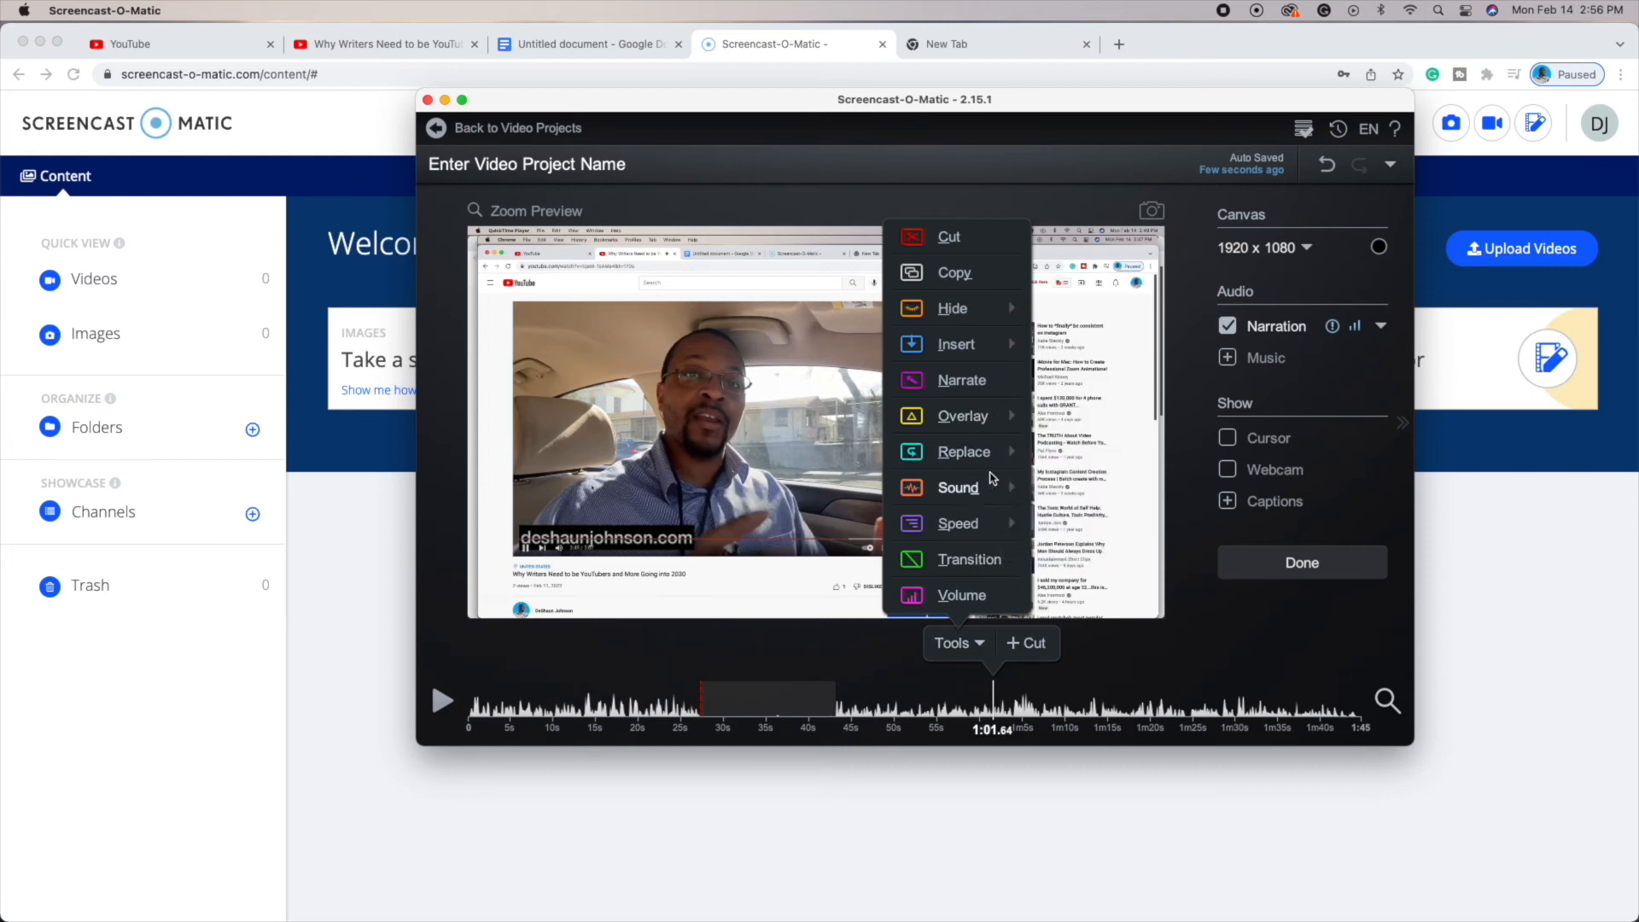
pyautogui.click(980, 645)
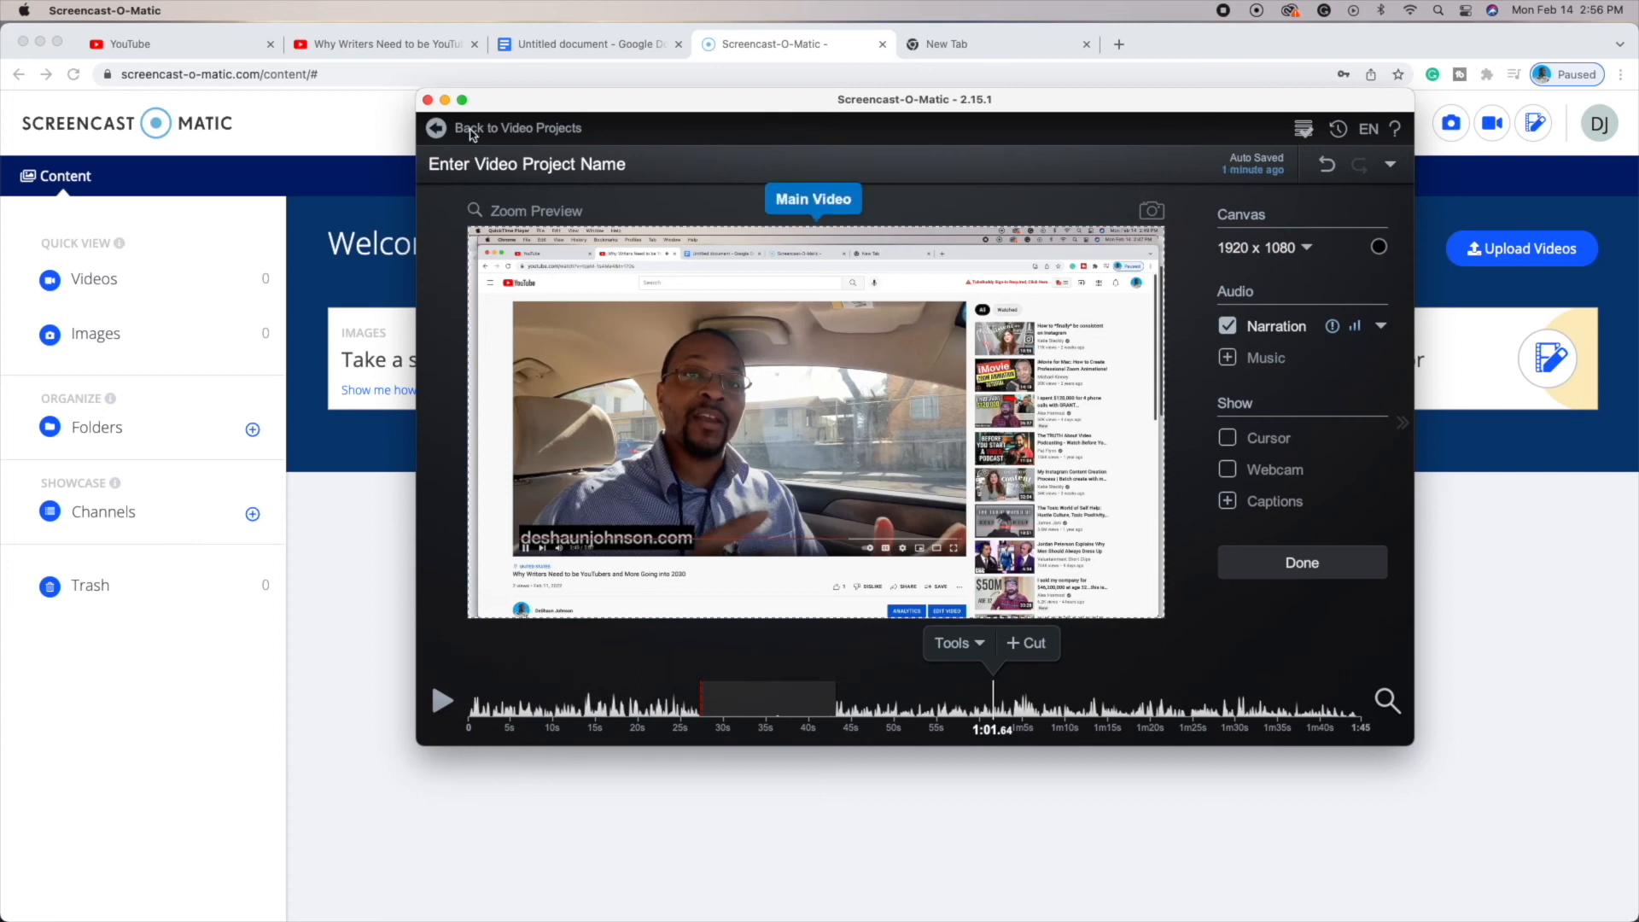
pyautogui.click(428, 100)
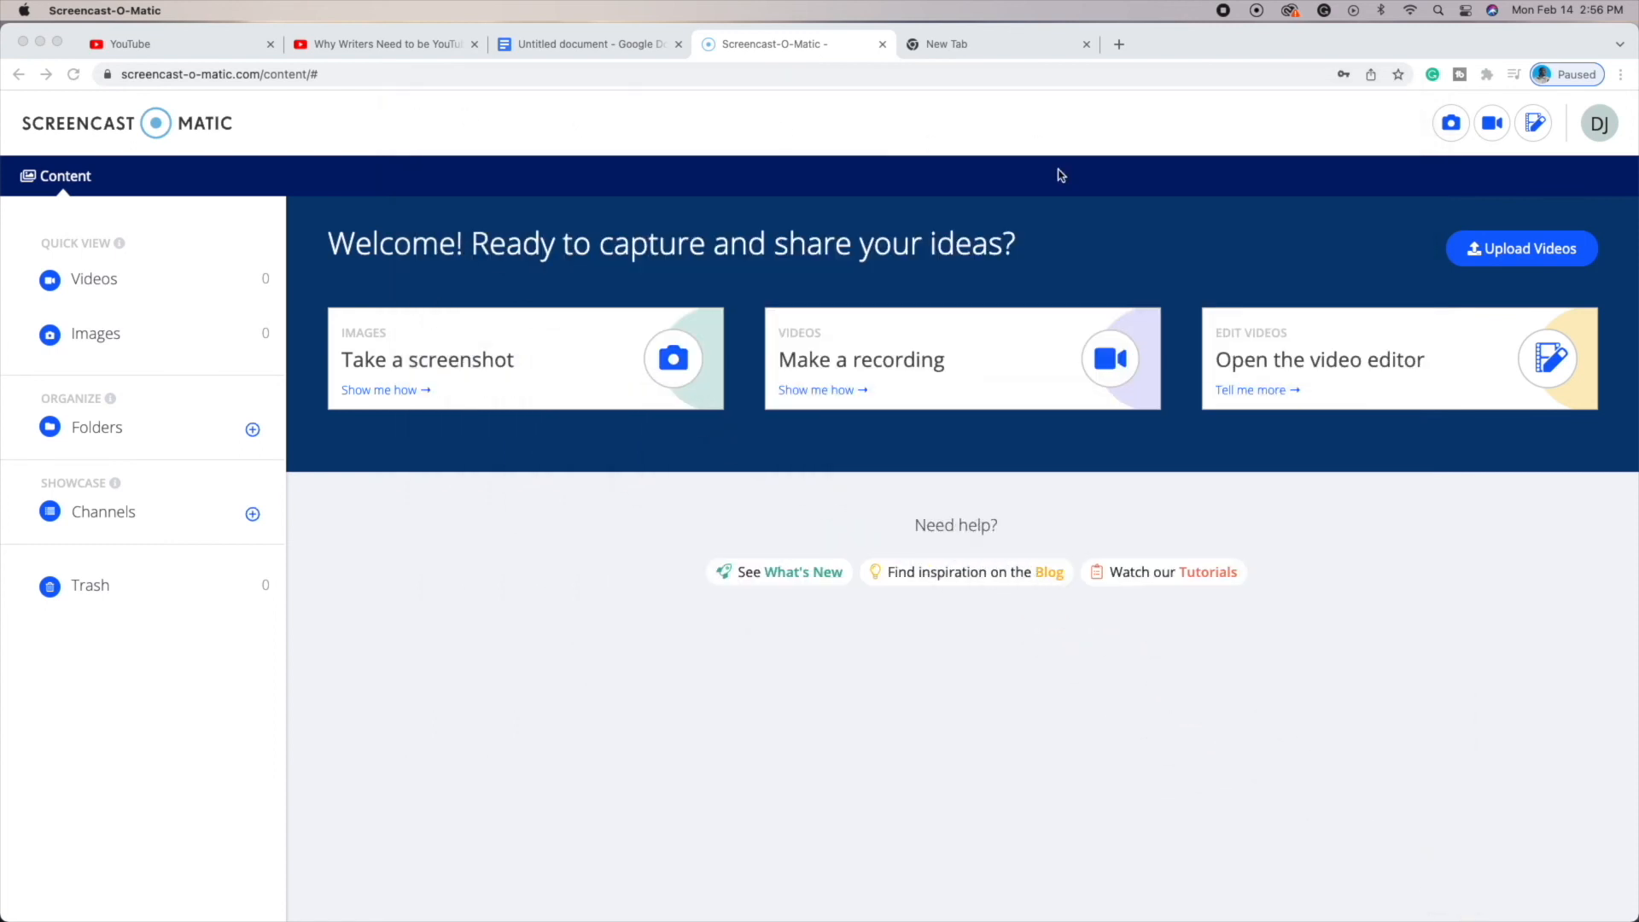
# - Switch to Chrome, go to Screencast-O-Matic's home page, and skim the Customize Video Player tutorial page
pyautogui.click(309, 132)
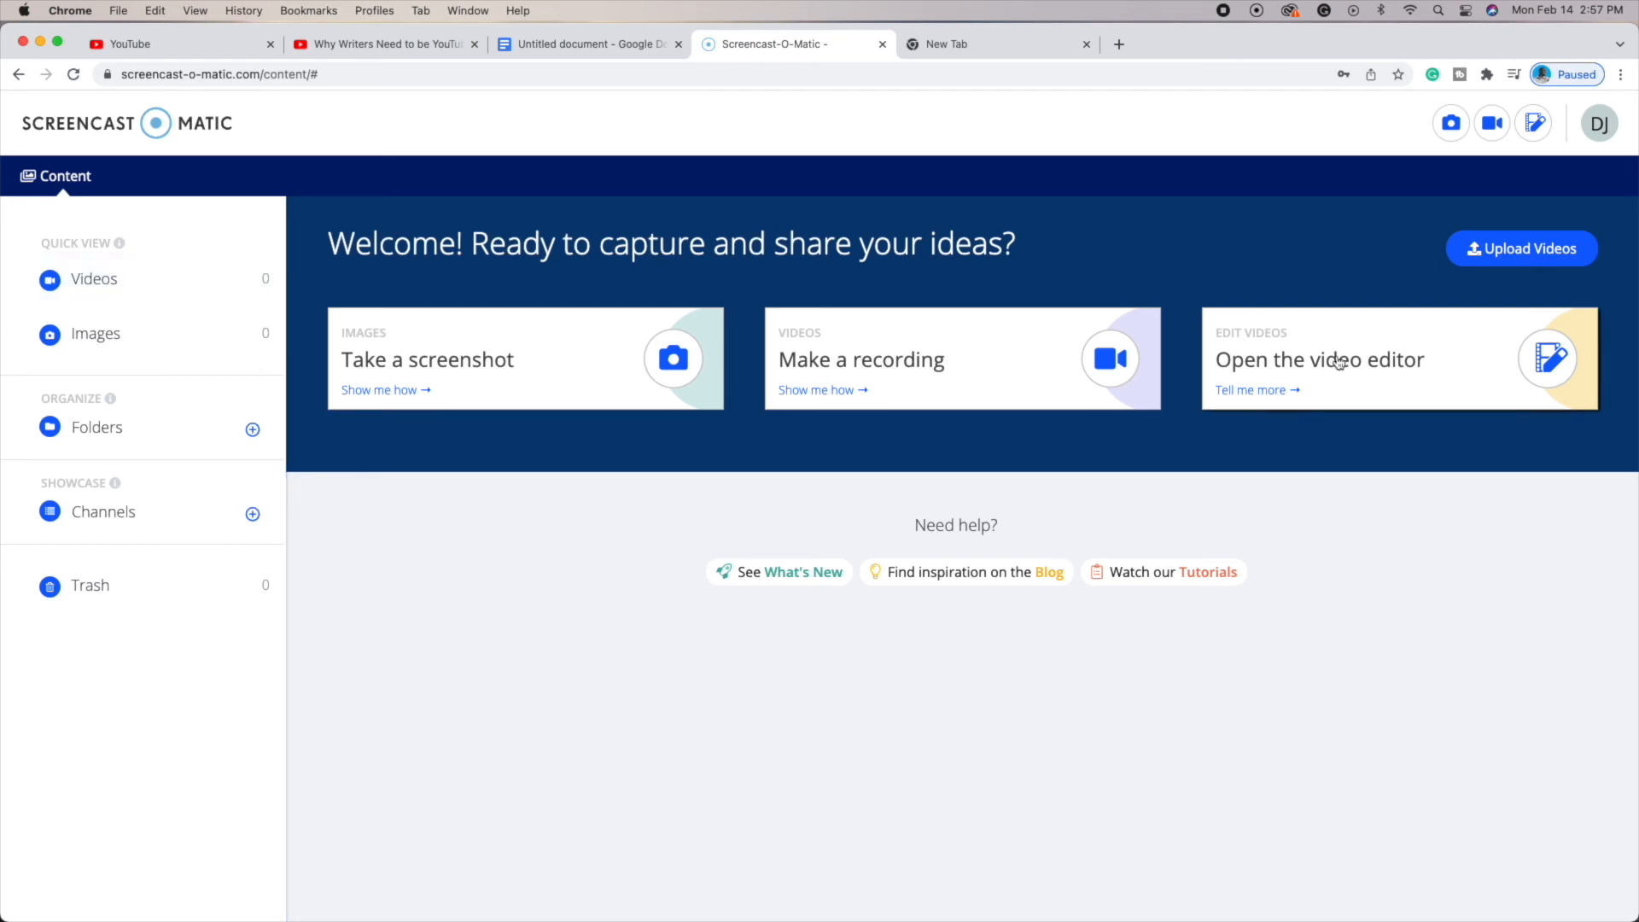
pyautogui.click(145, 128)
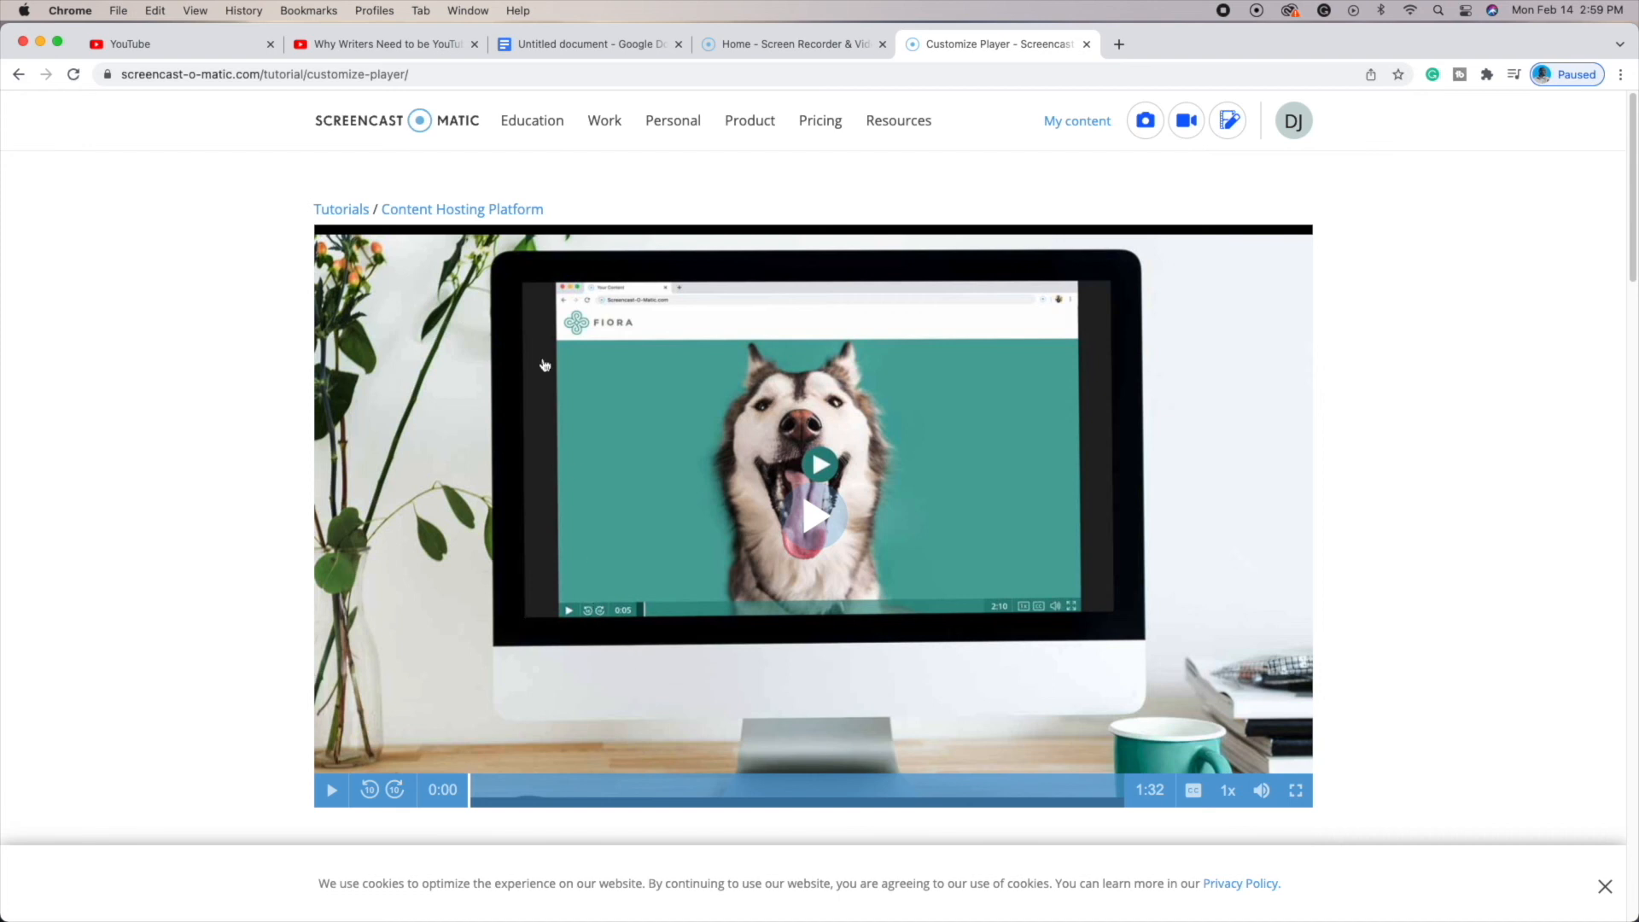
pyautogui.scroll(-8, 1160, 453)
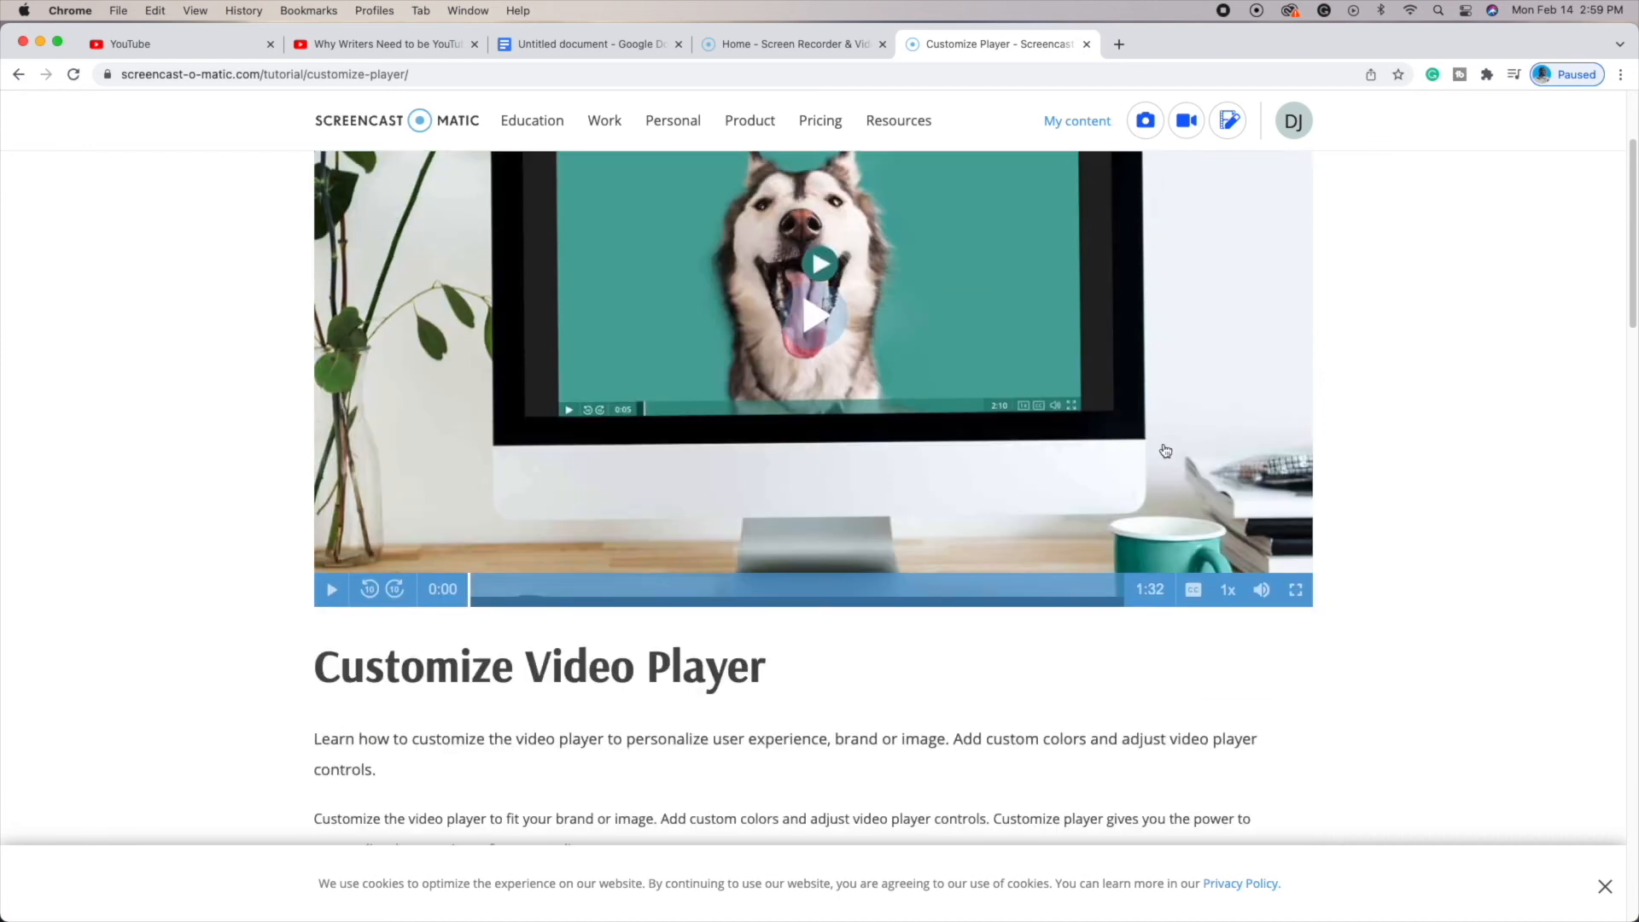
pyautogui.scroll(8, 1400, 602)
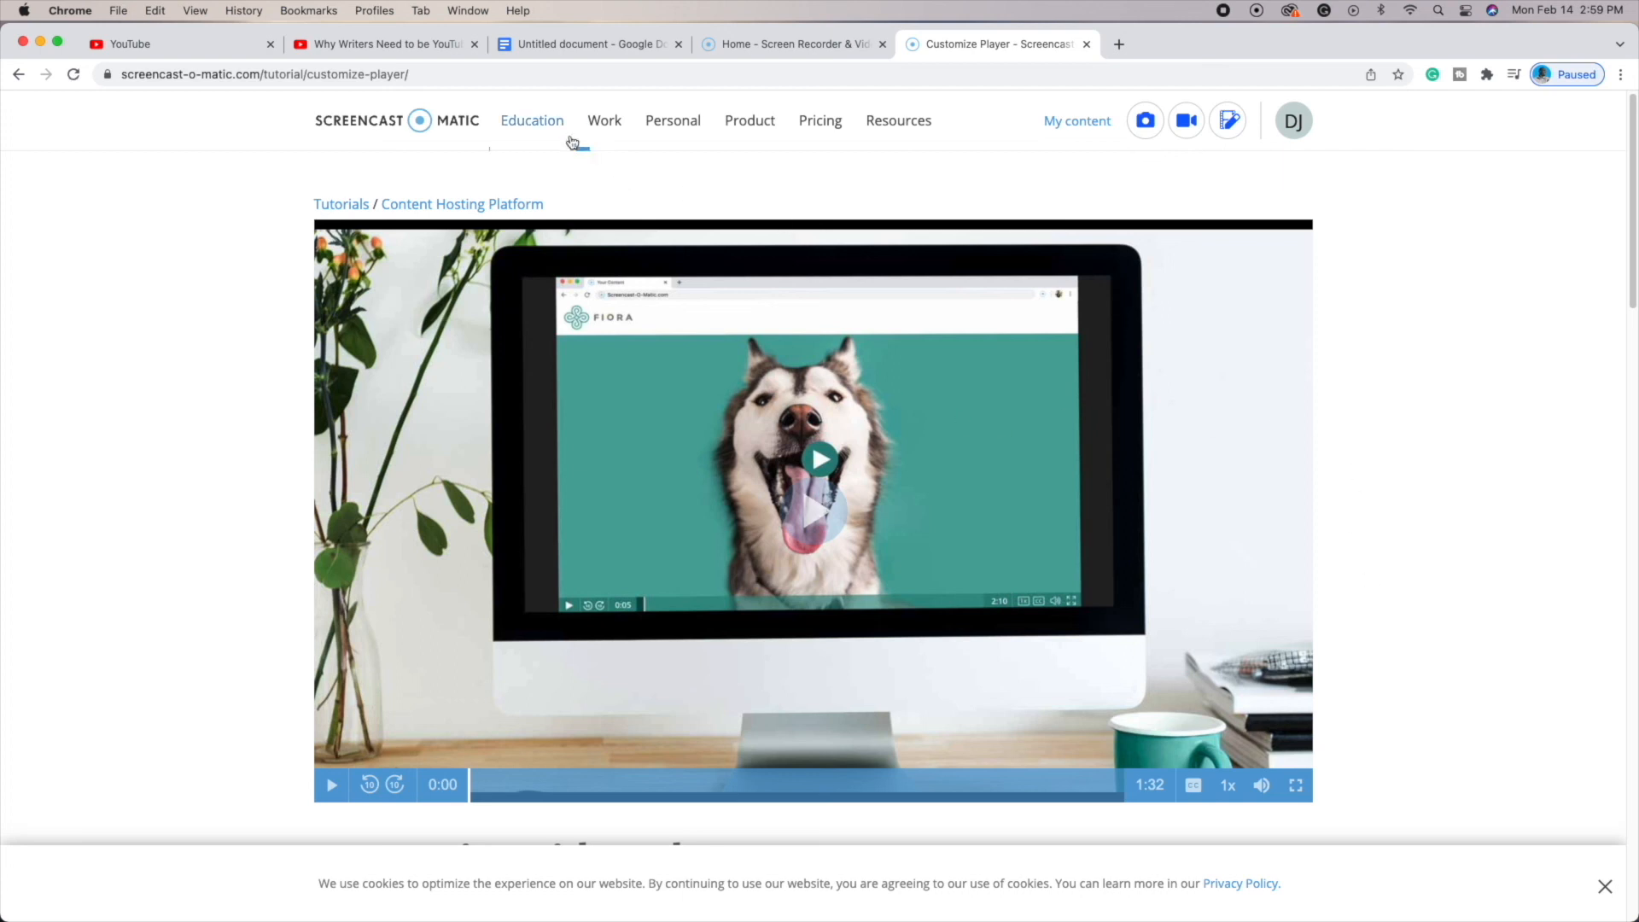
# - Open the Individuals & Businesses pricing plans and highlight the Deluxe and Premier plan names with their yearly prices
pyautogui.moveTo(750, 130)
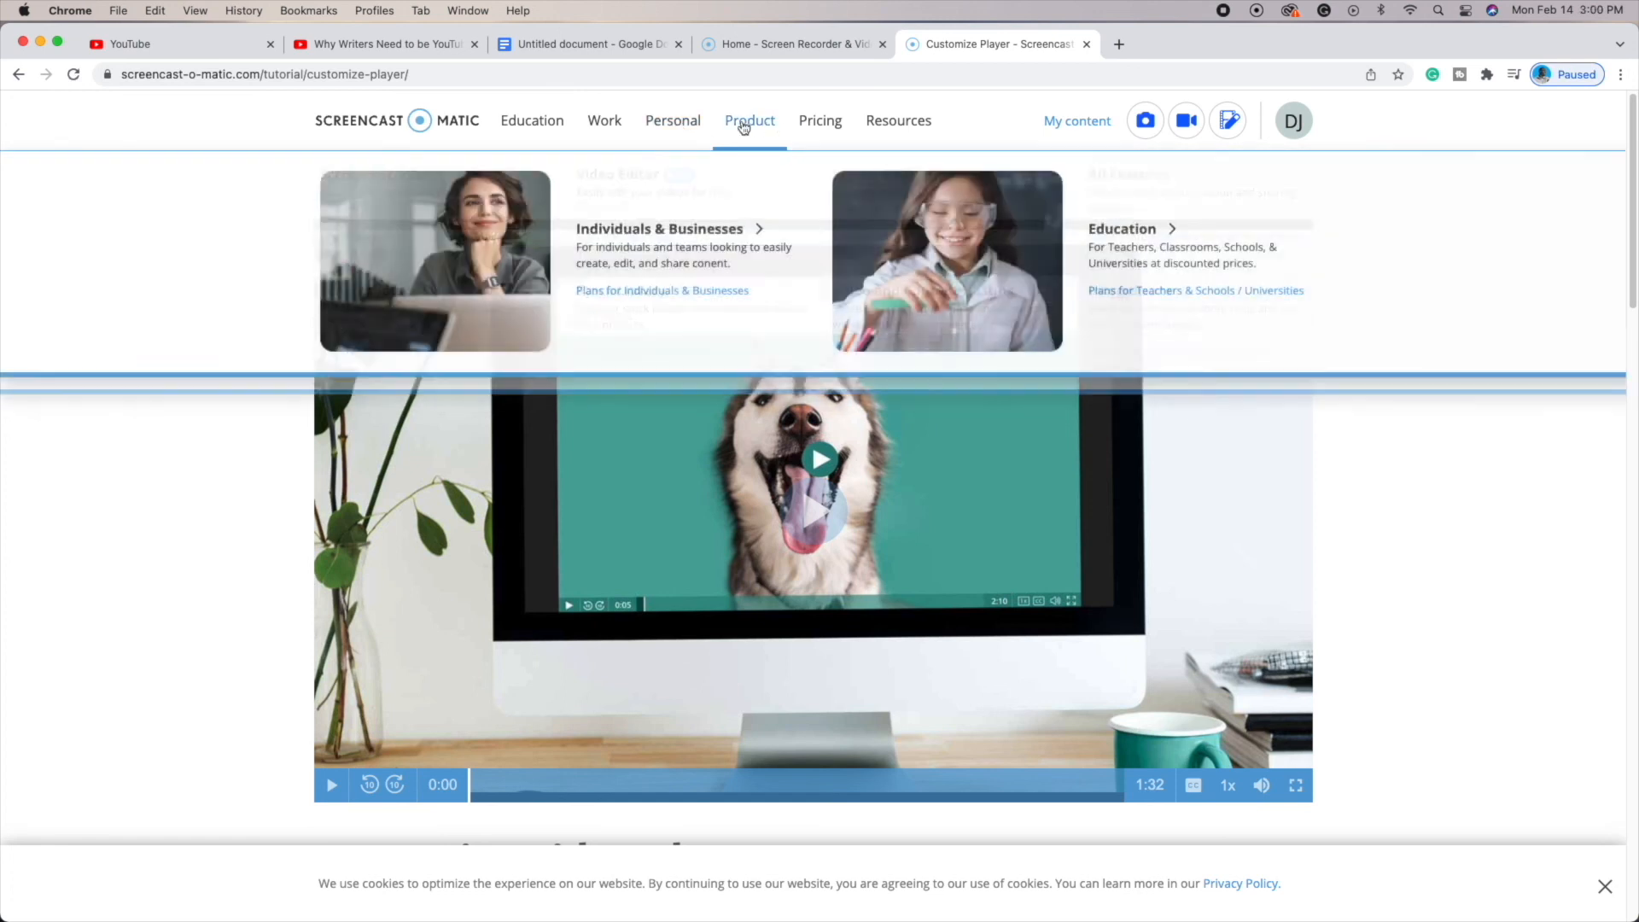
pyautogui.moveTo(830, 125)
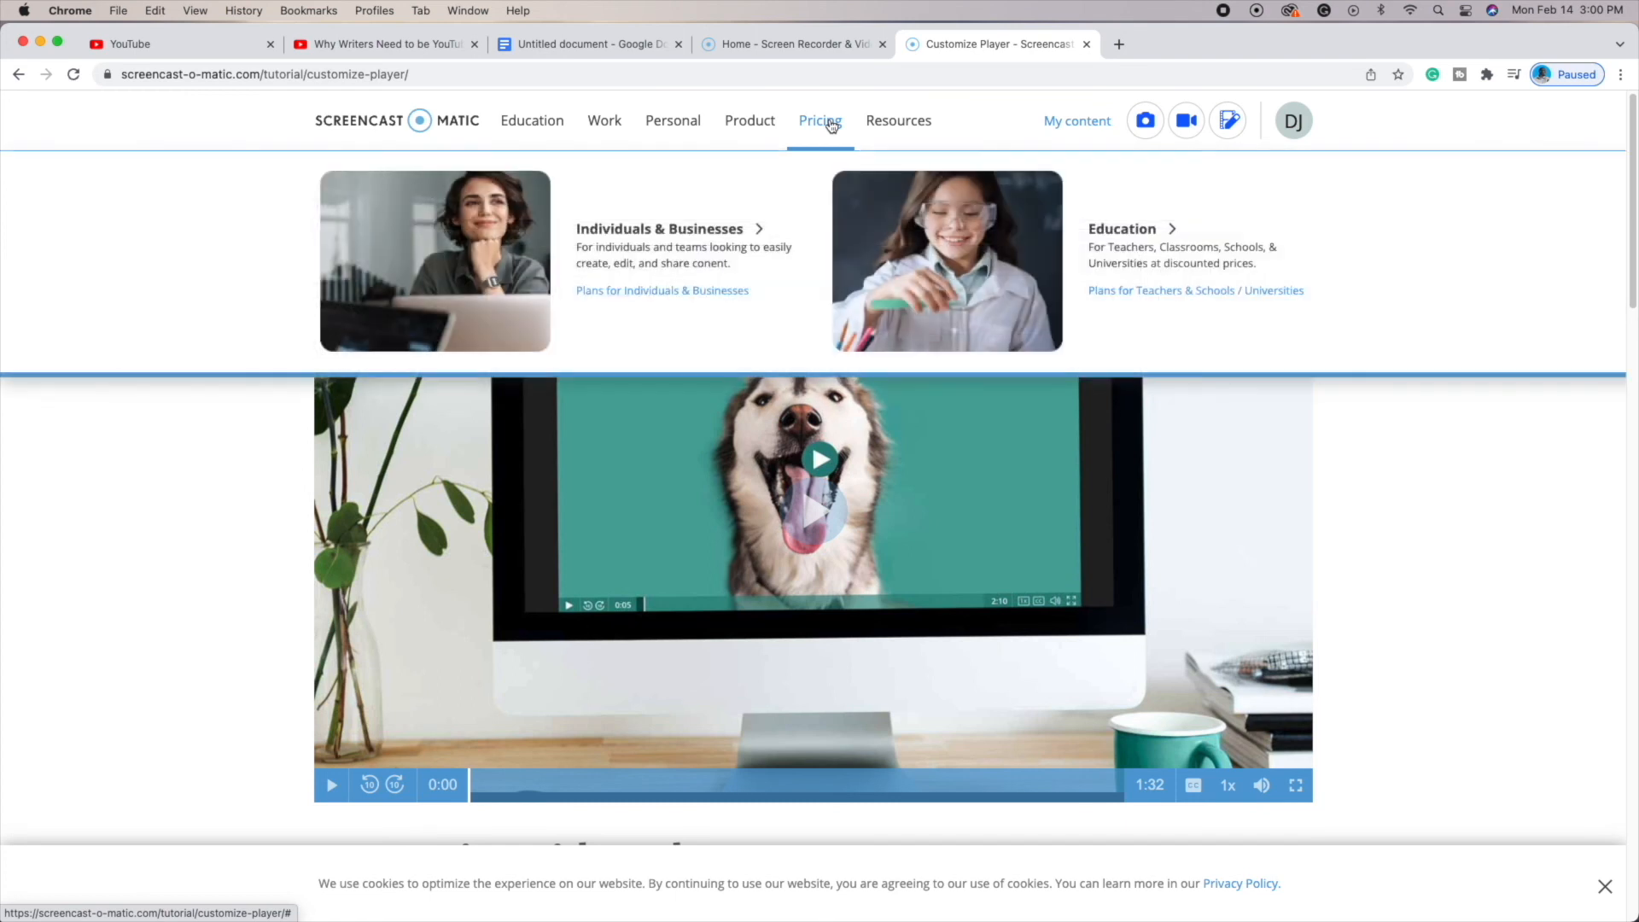
pyautogui.click(675, 238)
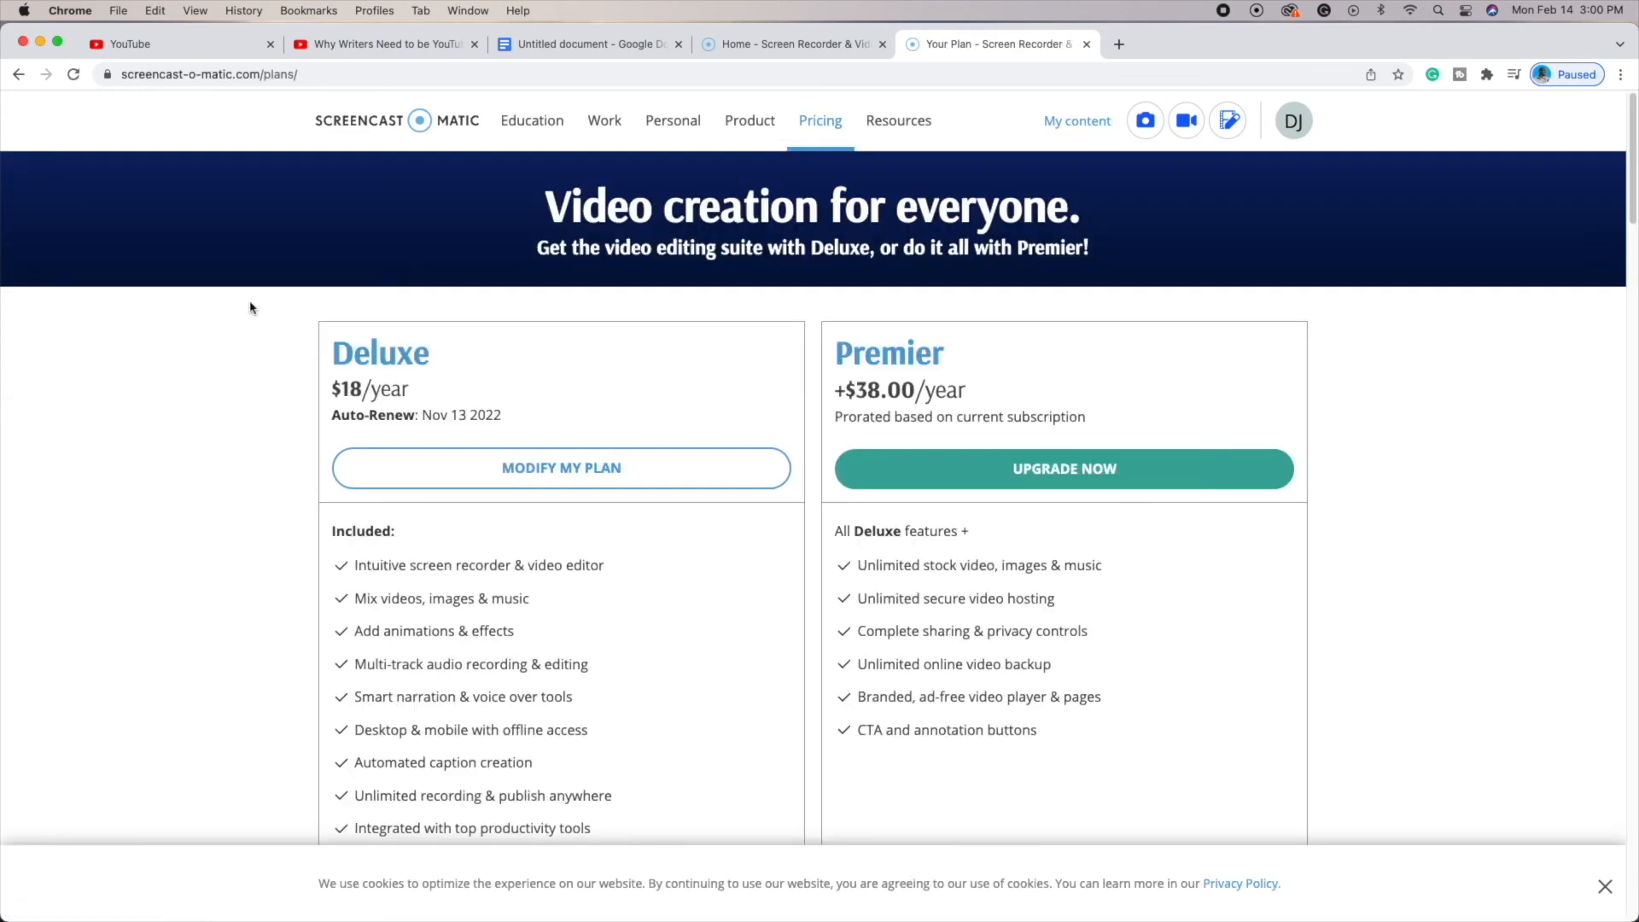
pyautogui.moveTo(333, 345); pyautogui.dragTo(539, 407)
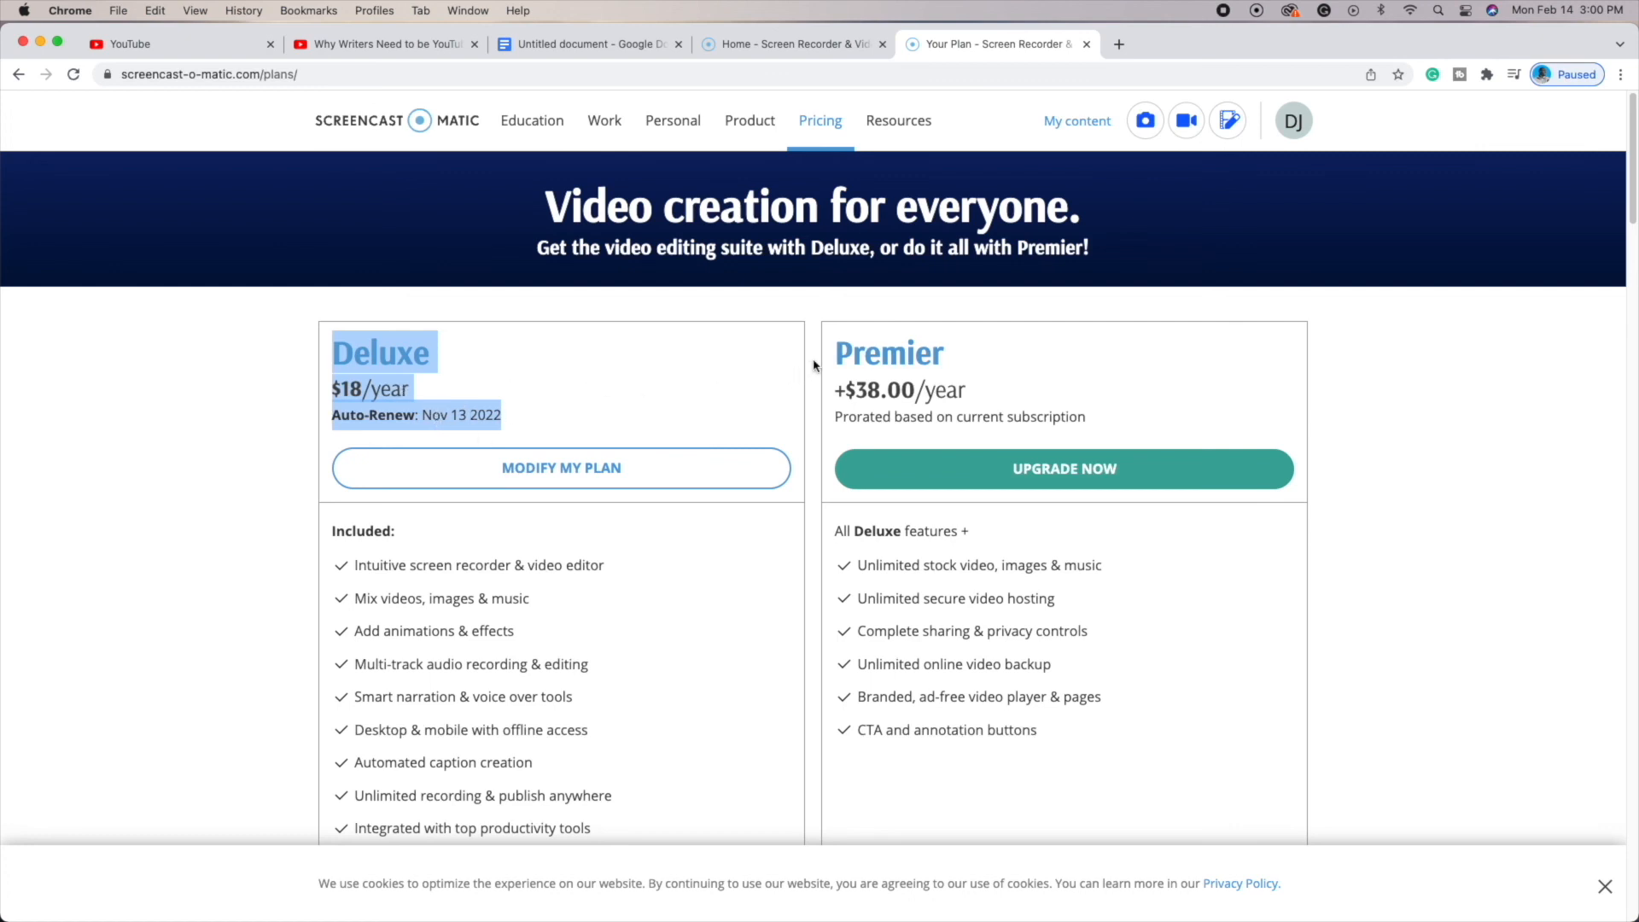
pyautogui.moveTo(833, 357); pyautogui.dragTo(1126, 411)
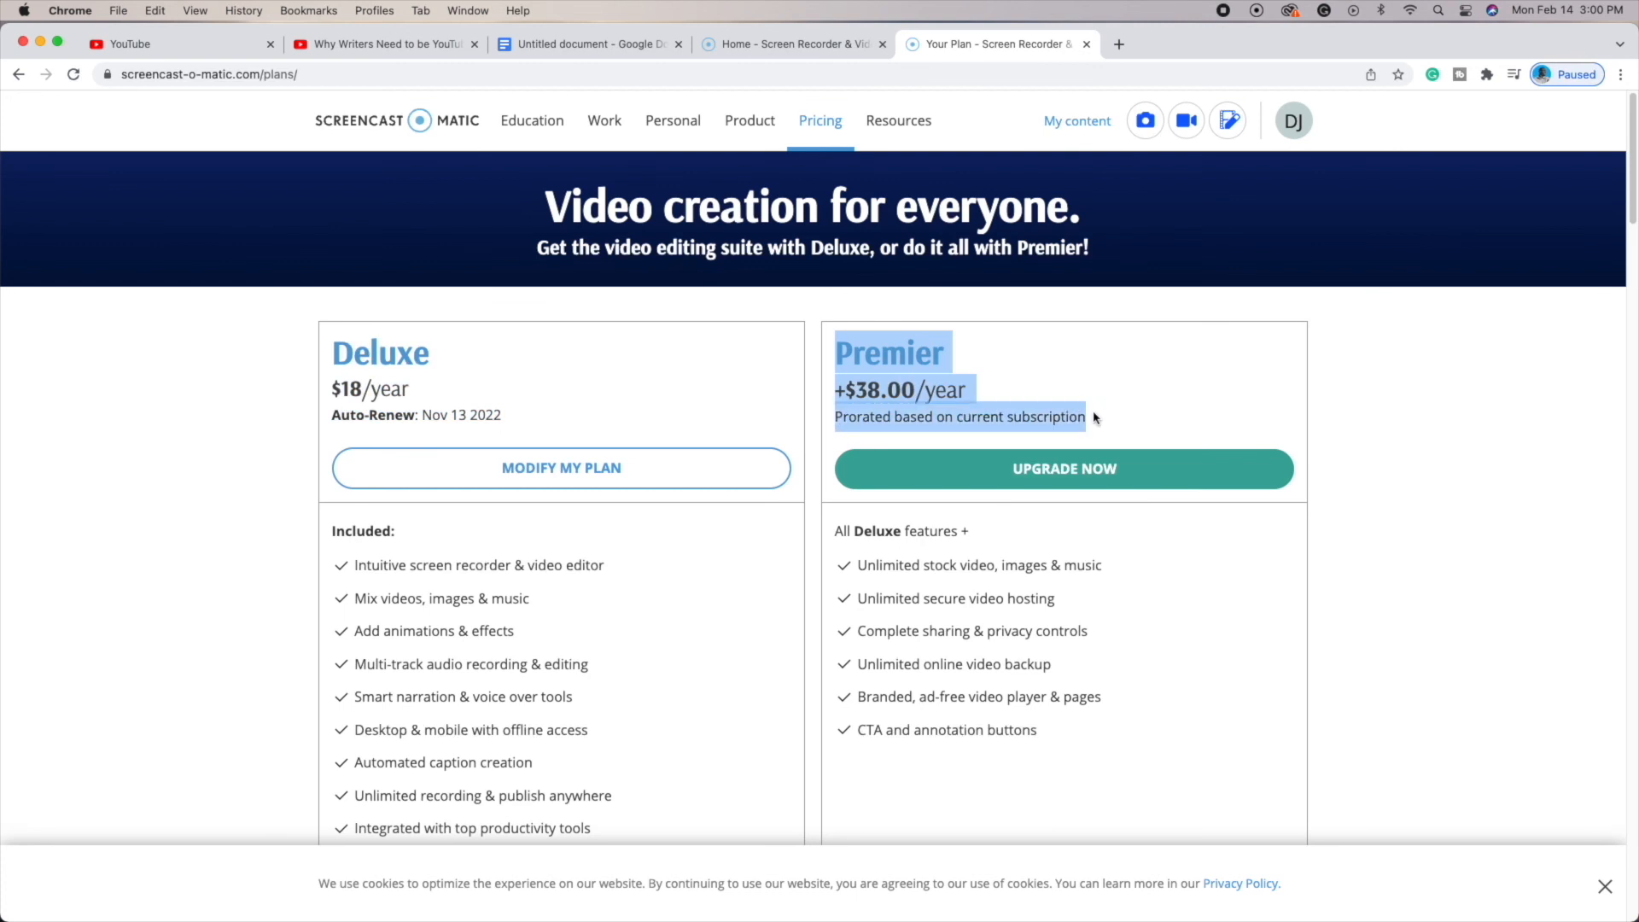
# - Look through the plan features and the Compare Plans table down to the page footer, and return to the plan prices
pyautogui.scroll(-5, 785, 380)
pyautogui.scroll(-20, 768, 393)
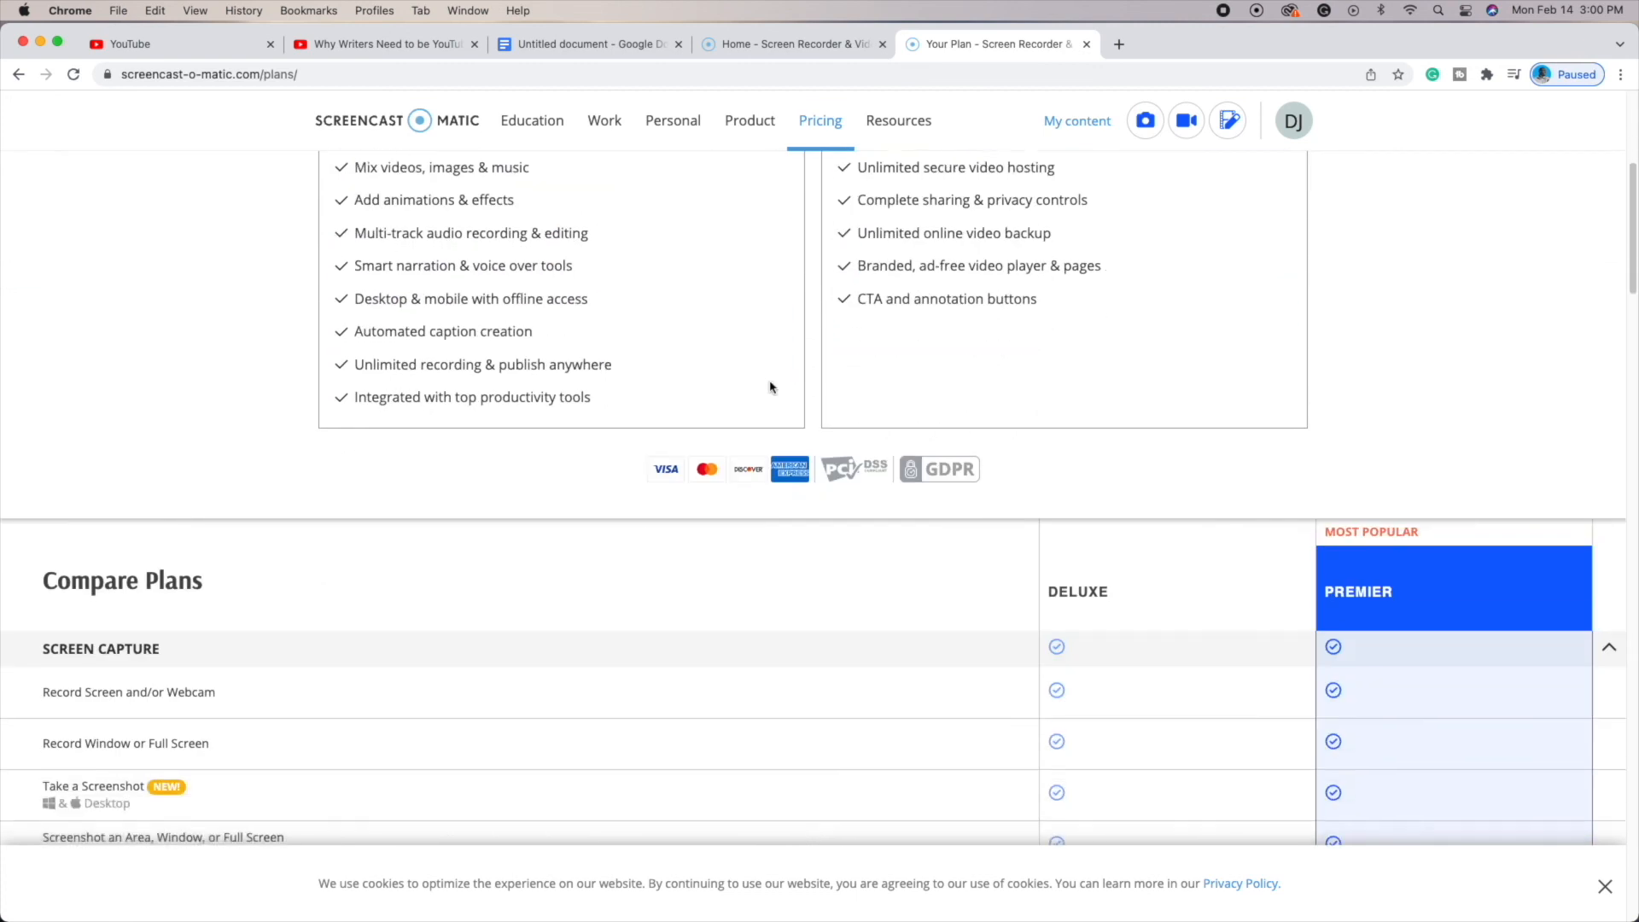
pyautogui.scroll(-15, 725, 415)
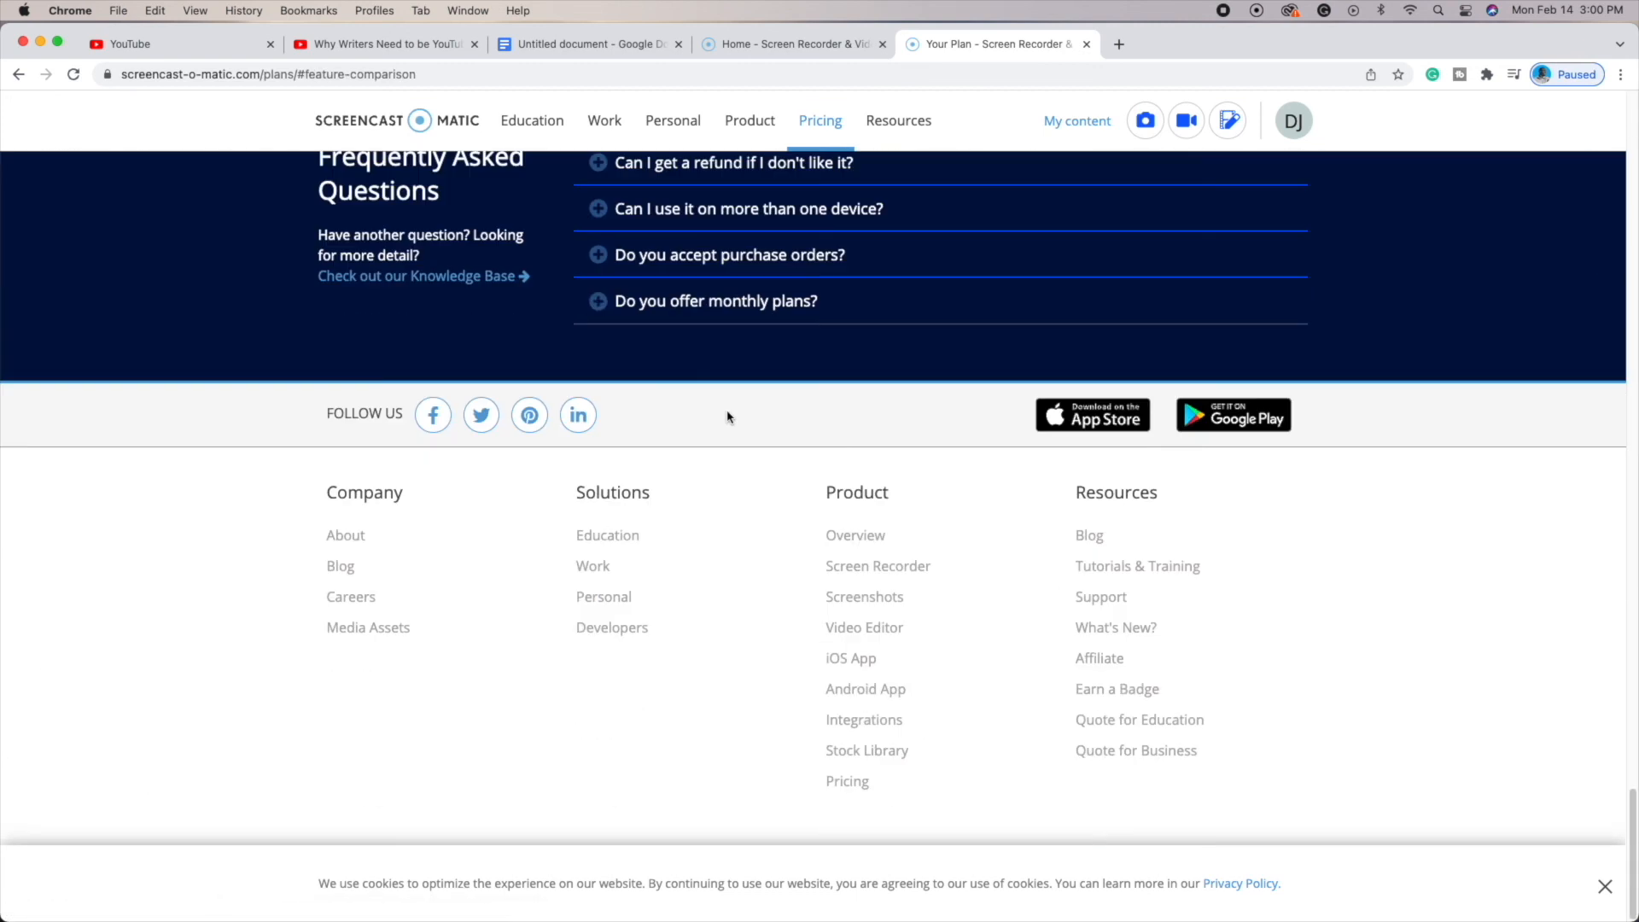
pyautogui.scroll(20, 816, 534)
pyautogui.scroll(15, 816, 534)
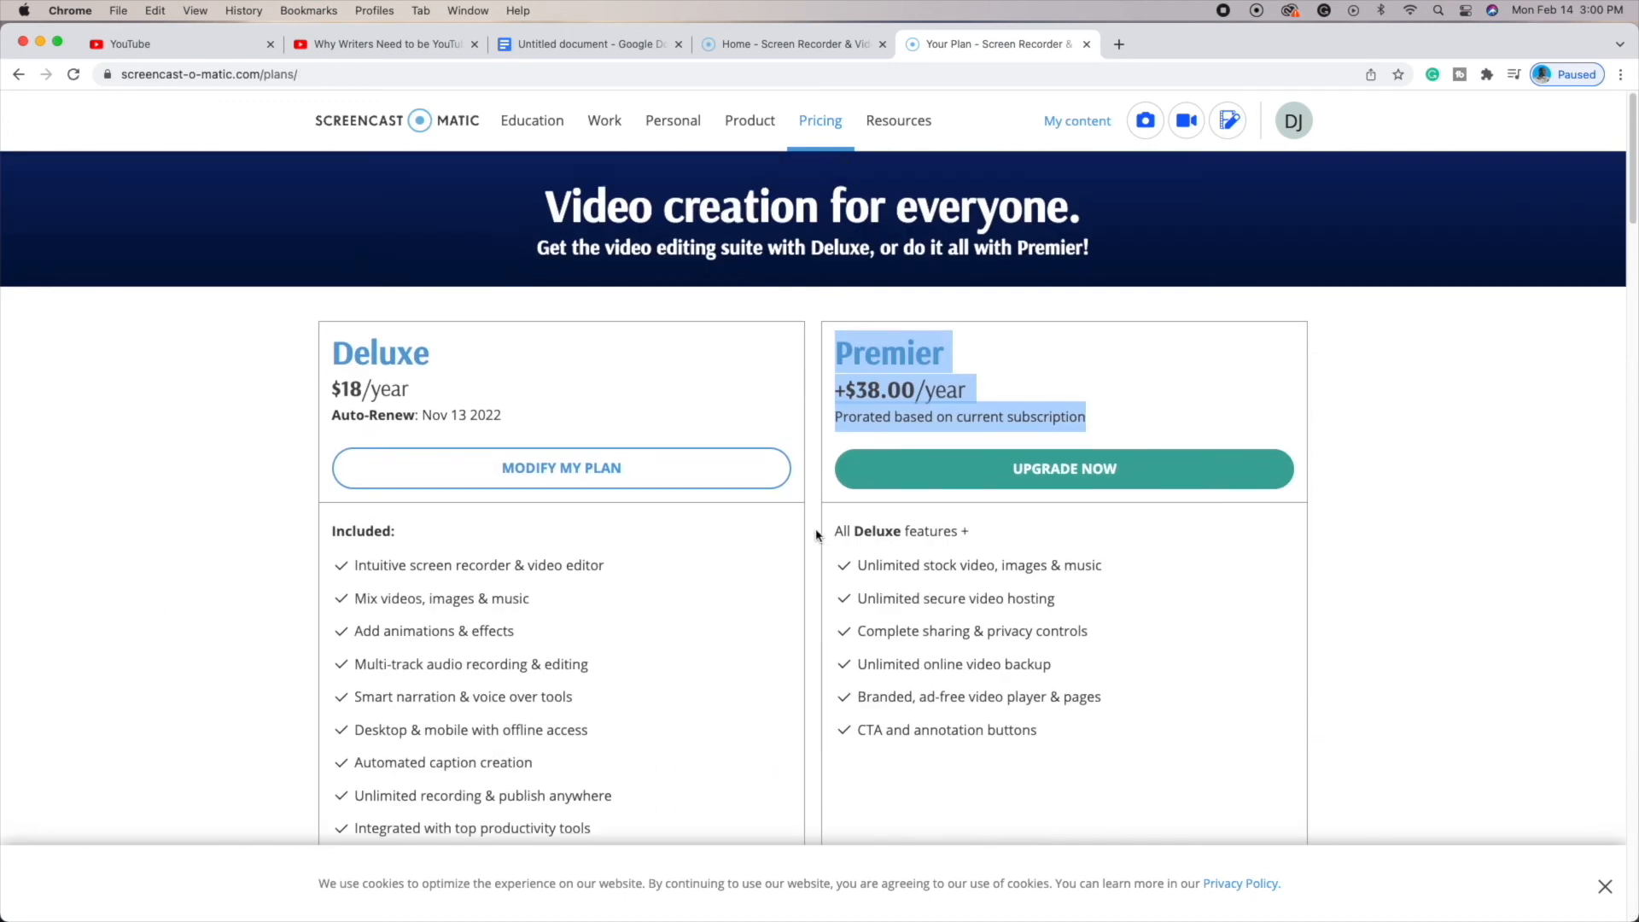
# - Clear the text selection and highlight the Deluxe plan name followed by the Premier plan name for comparison
pyautogui.click(1072, 370)
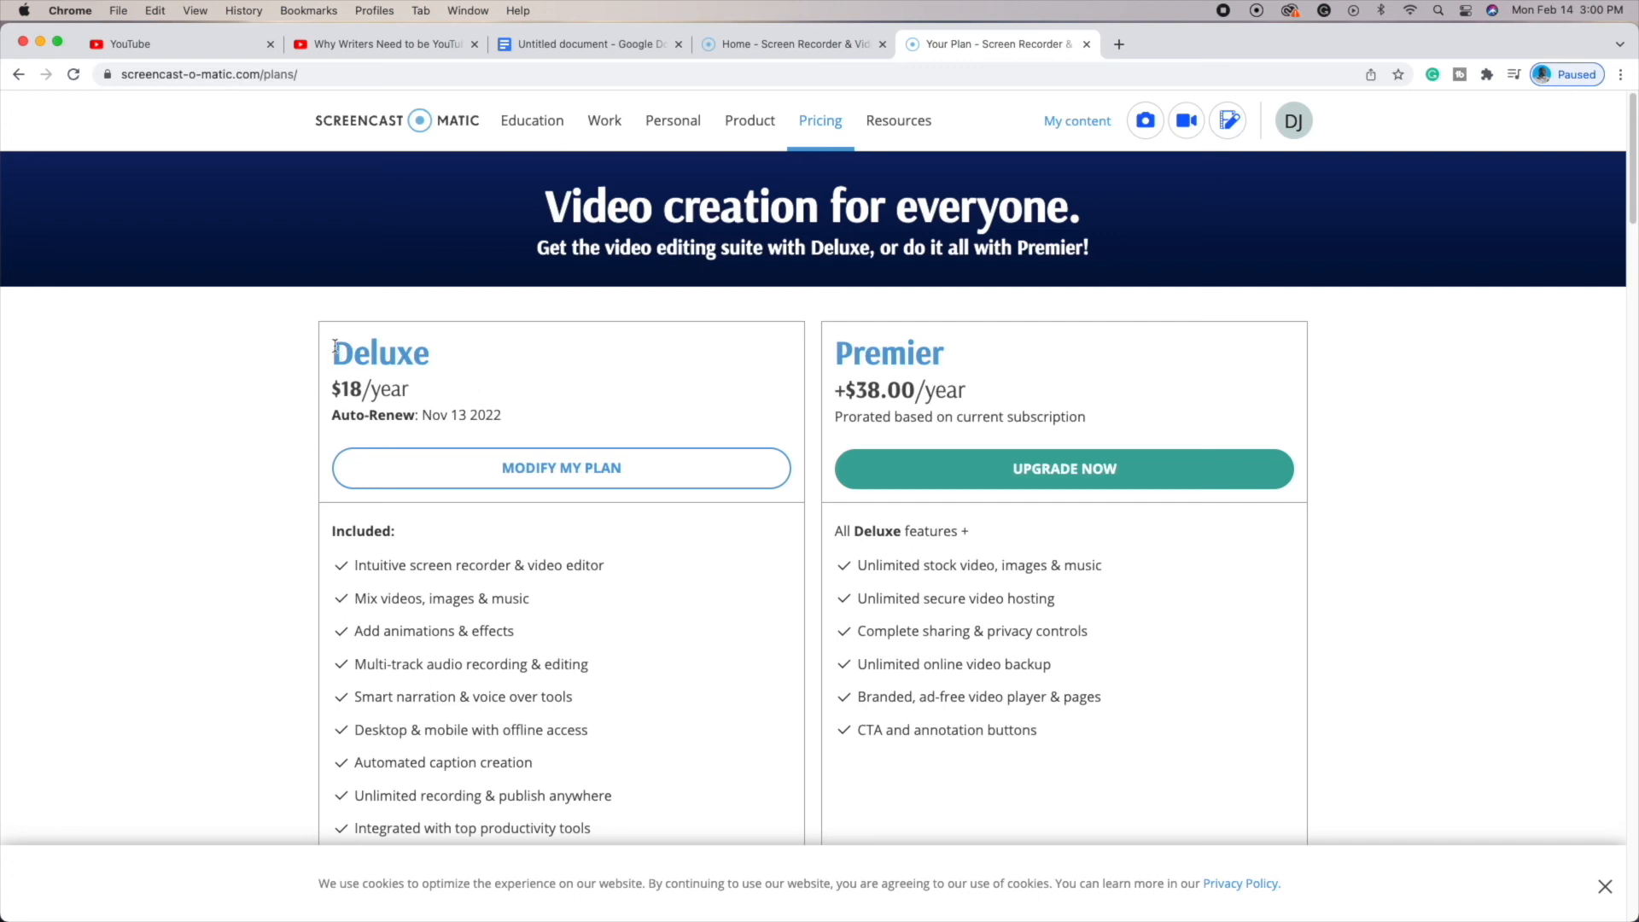
pyautogui.moveTo(335, 346); pyautogui.dragTo(442, 353)
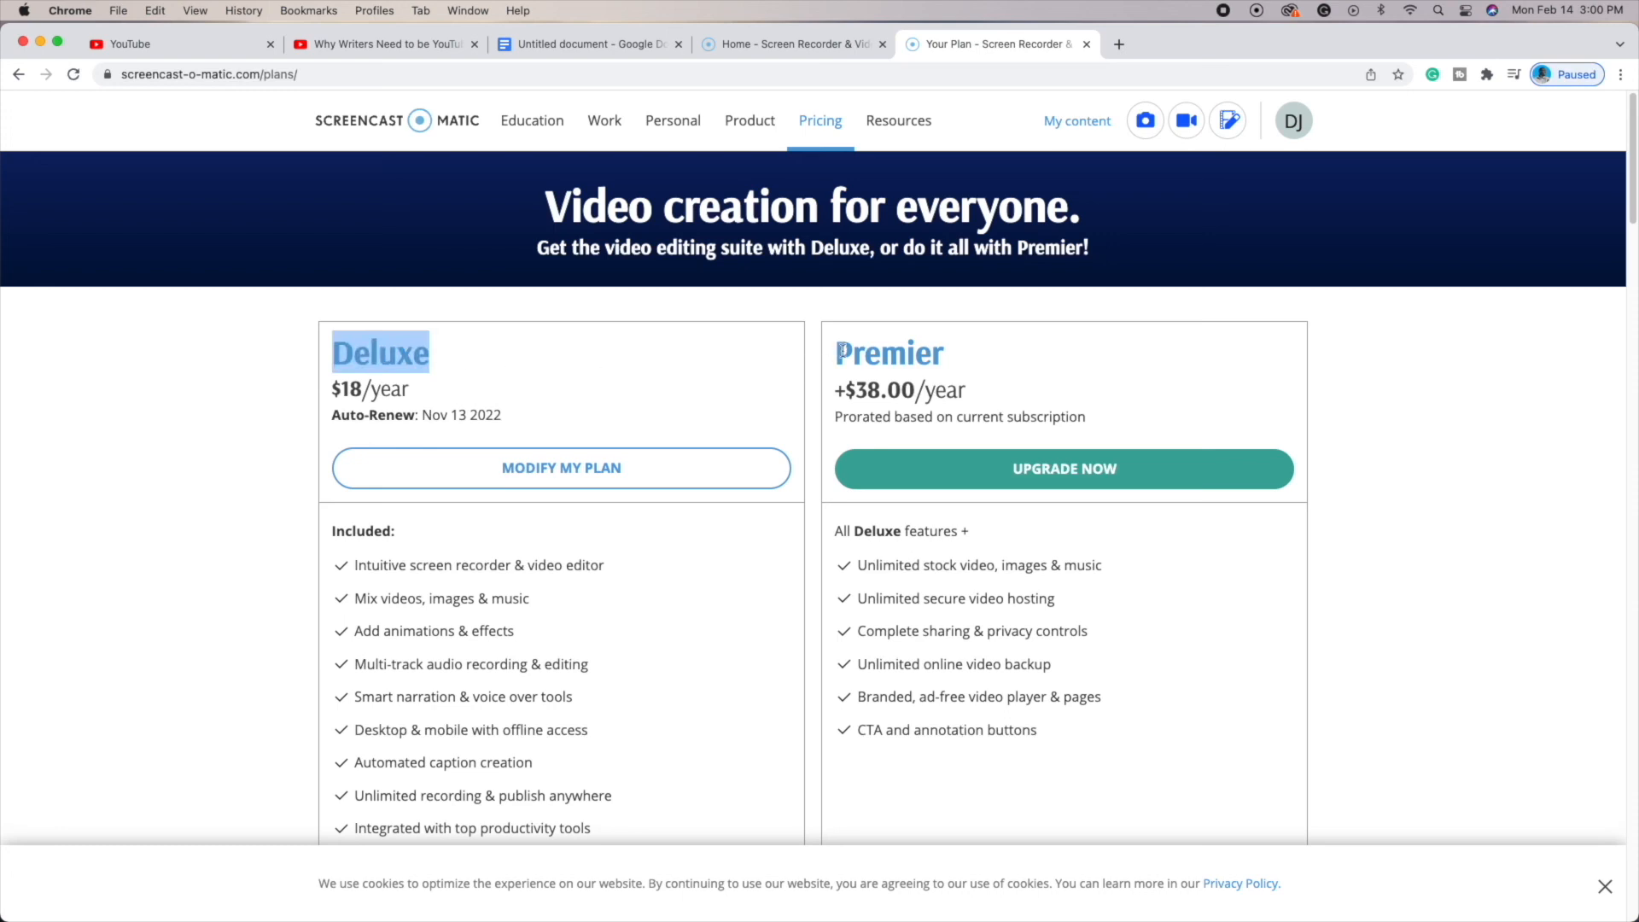
pyautogui.moveTo(836, 348); pyautogui.dragTo(946, 362)
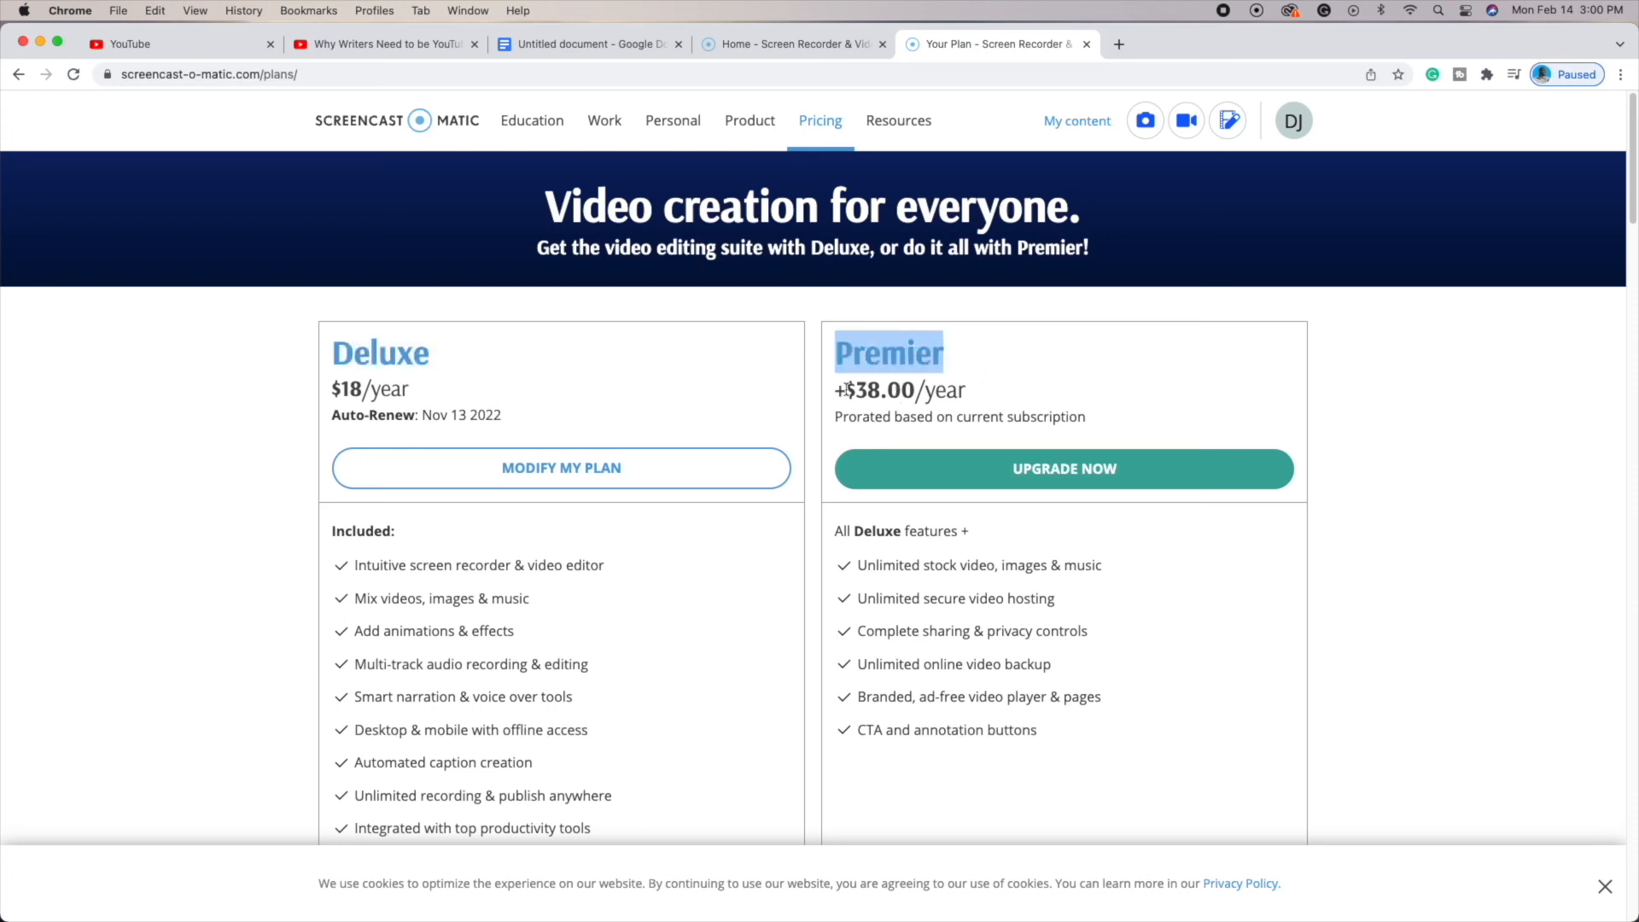